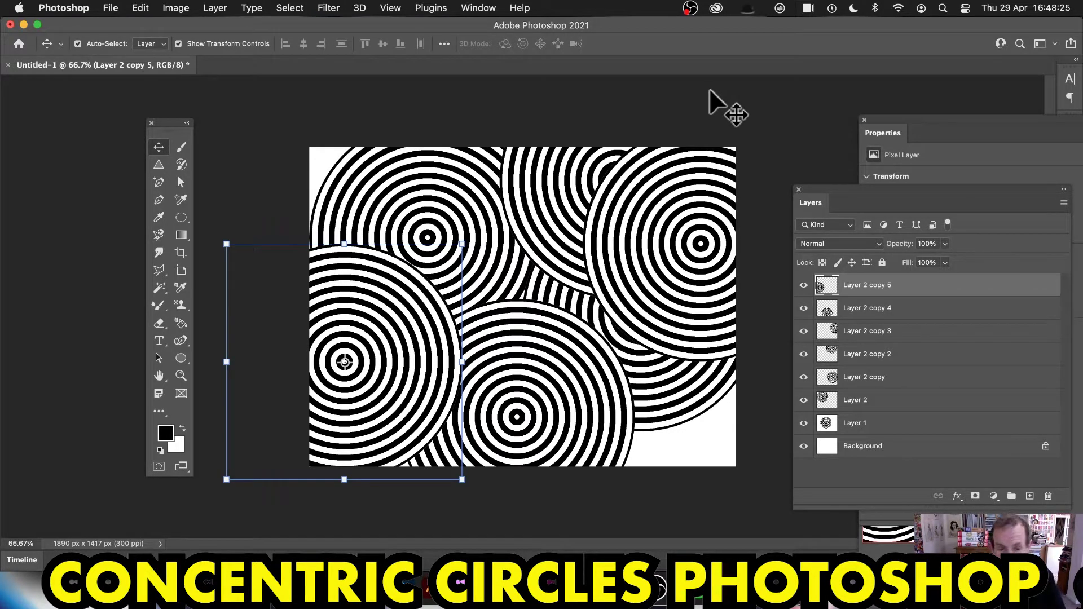
Undo the duplicated concentric-circle layers, leaving only the white Background layer
key("super+z")
key("super+z")
key("super+z")
key("super+z")
key("super+z")
key("super+z")
key("super+z")
key("super+z")
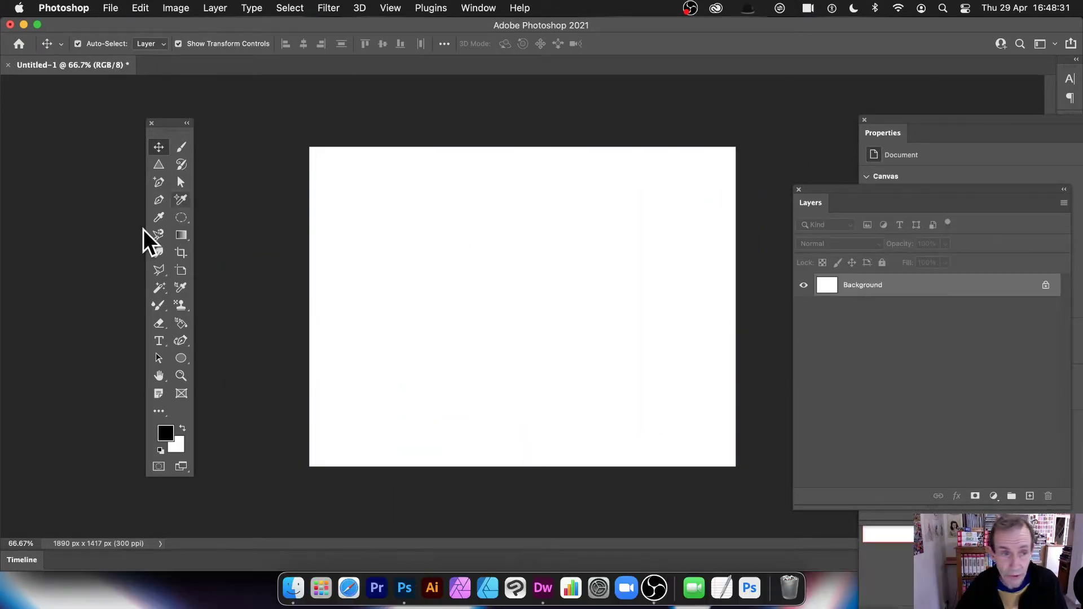
Select the Elliptical Marquee tool and preview Sketch > Halftone Pattern (Size 12, Contrast 50, Circle) in the Filter Gallery
left_click(181, 217)
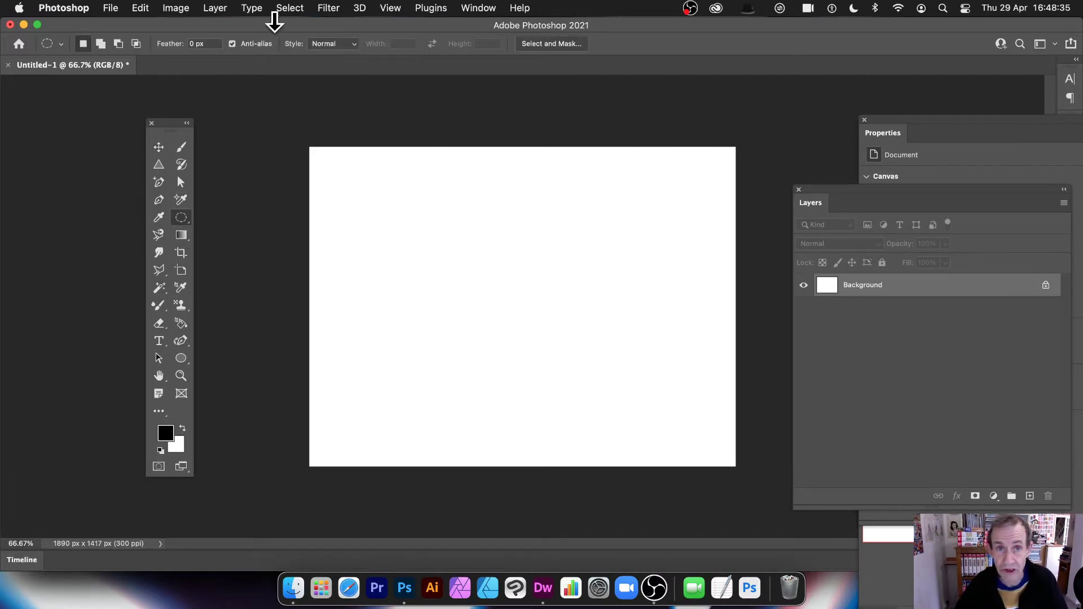
left_click(331, 5)
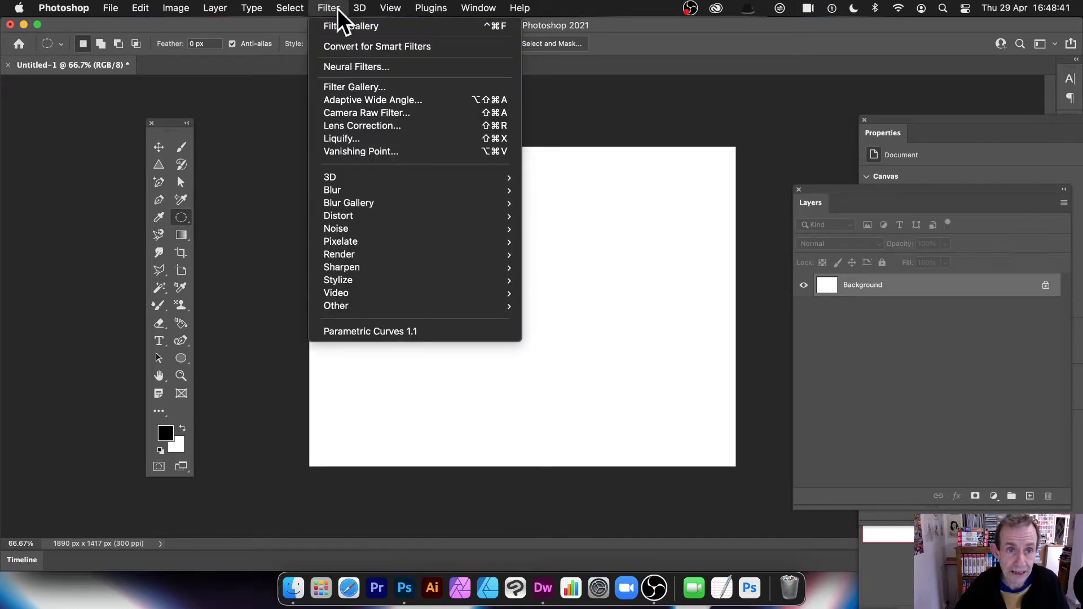
left_click(346, 90)
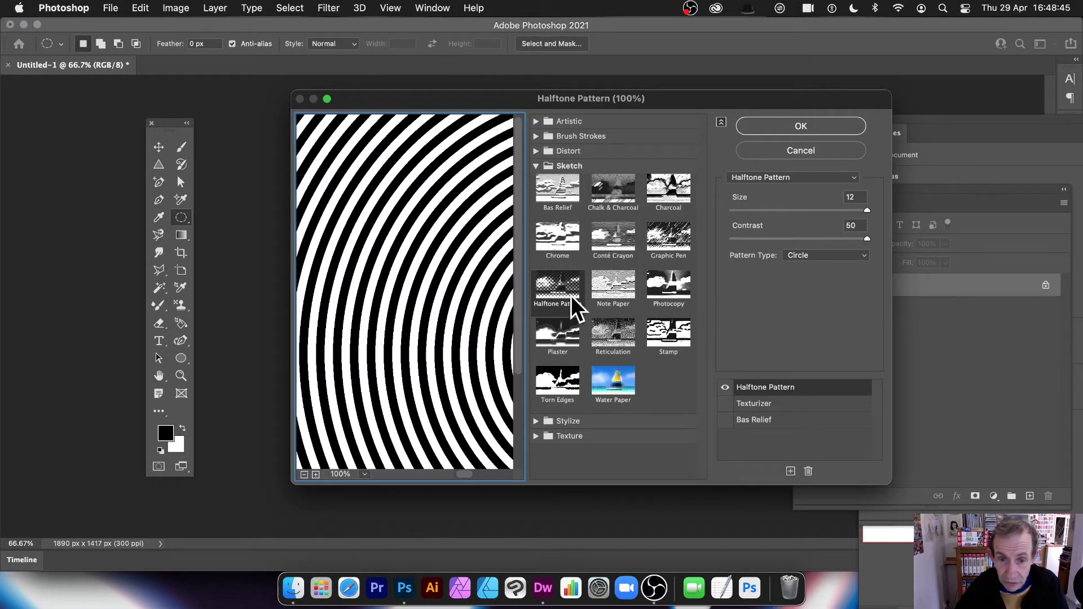
left_click(557, 293)
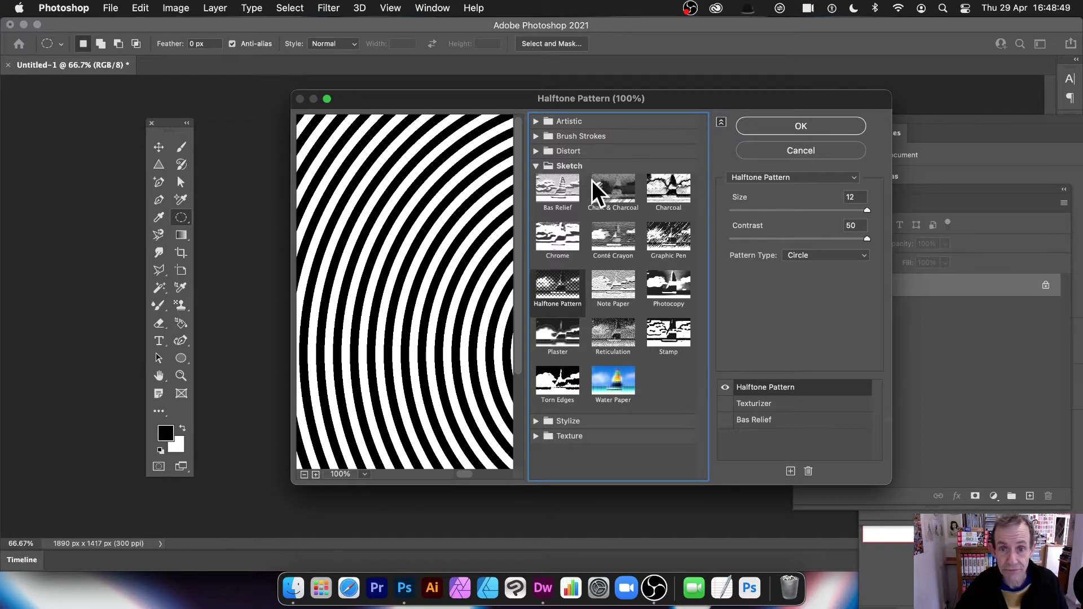
left_click(807, 178)
scroll(812, 36, "up", 2)
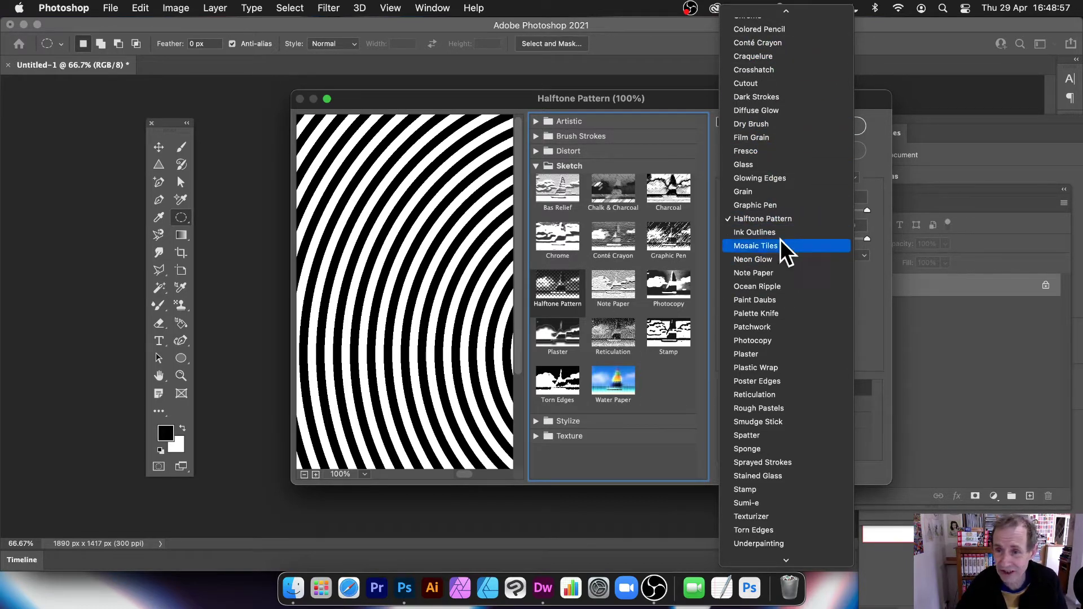
left_click(771, 220)
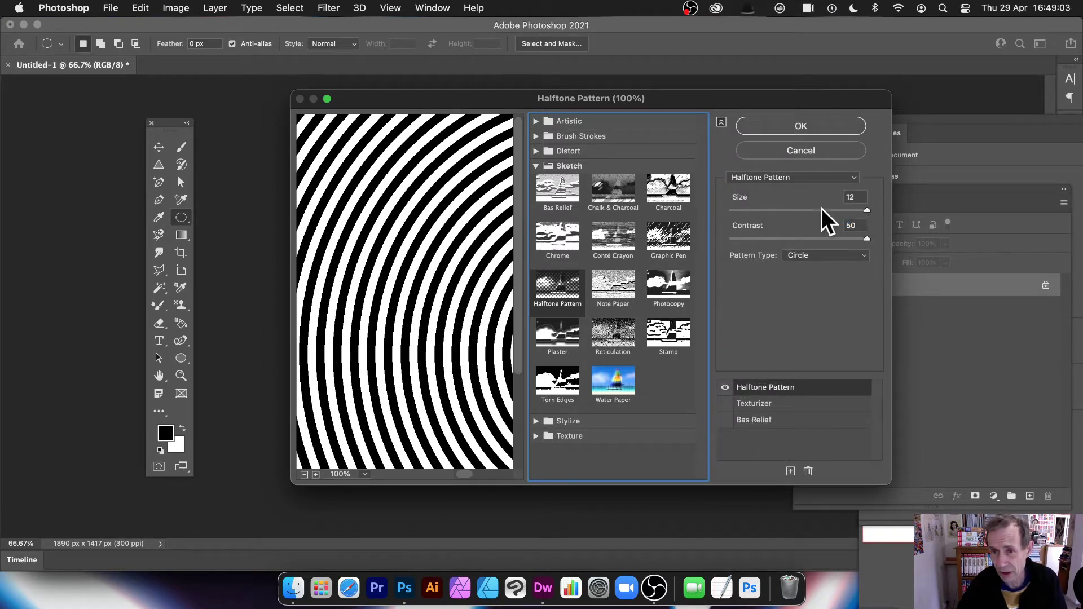
left_click_drag(819, 210, 746, 215)
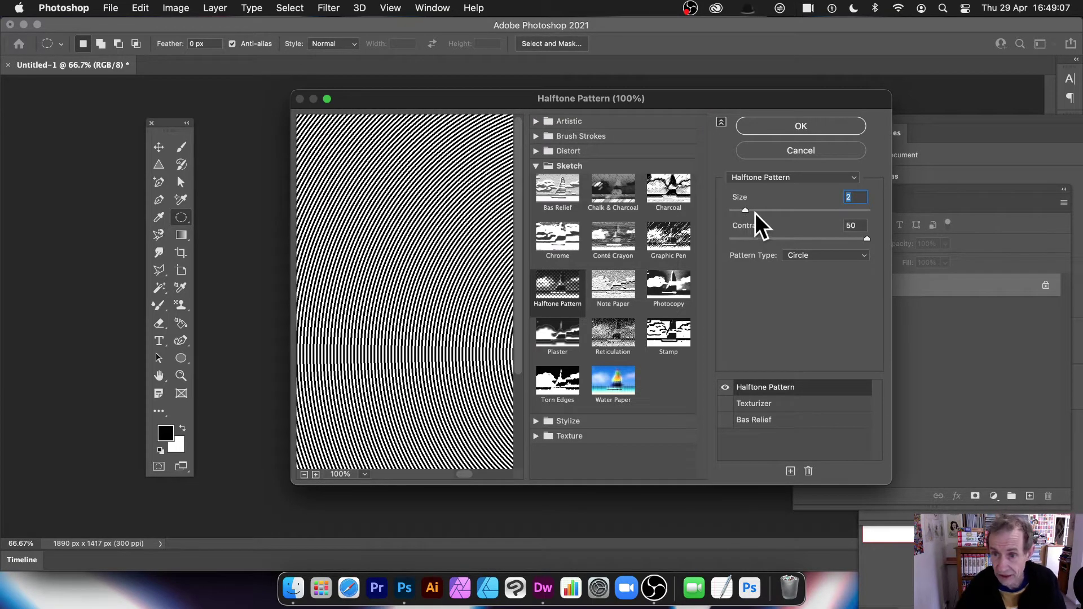
left_click_drag(760, 209, 937, 207)
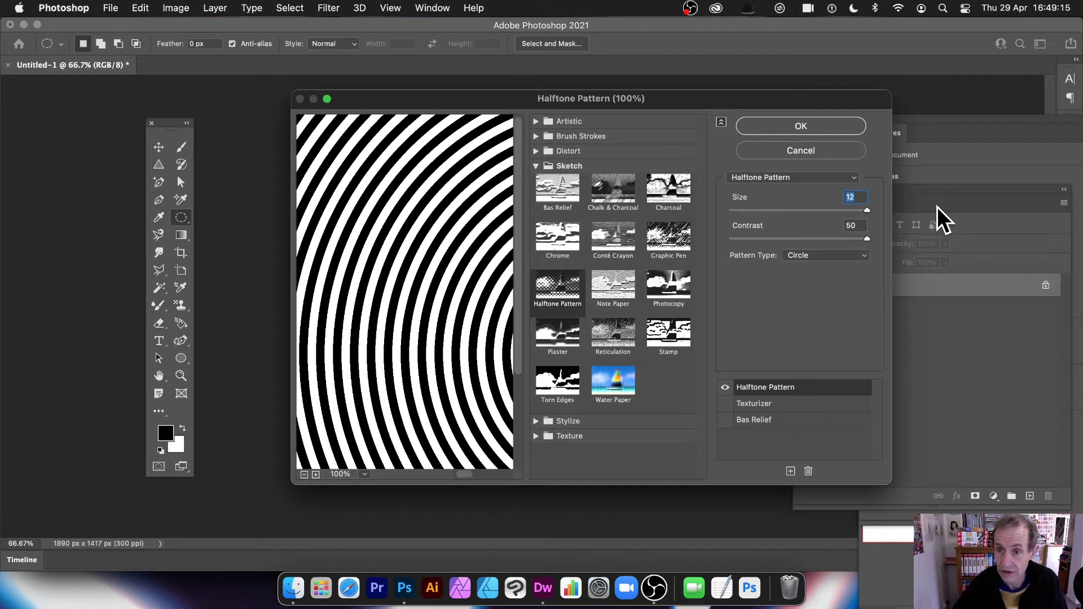
left_click_drag(858, 242, 737, 241)
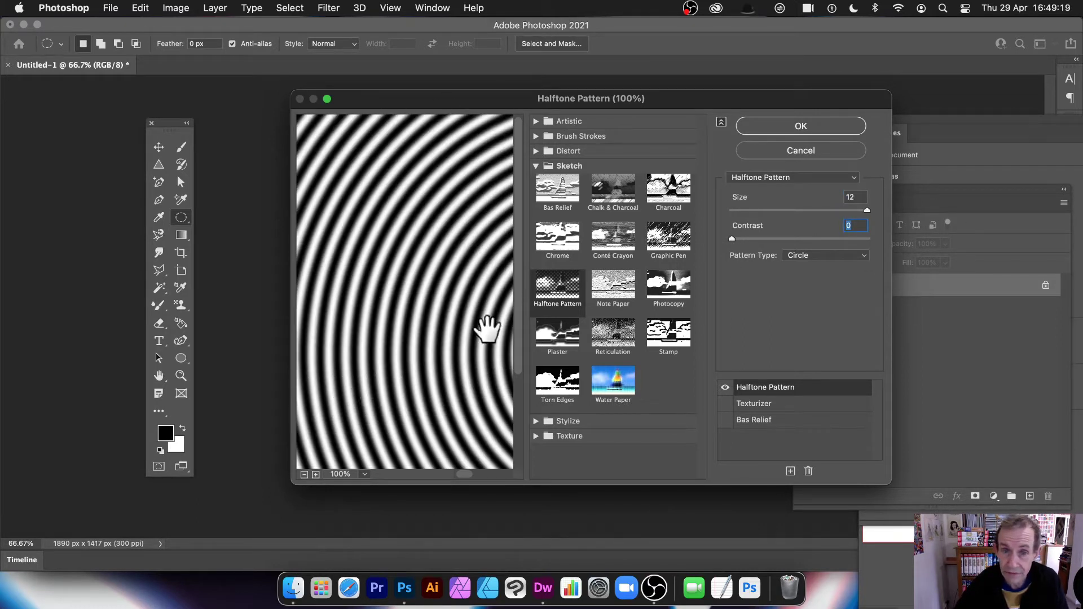
left_click_drag(818, 239, 882, 240)
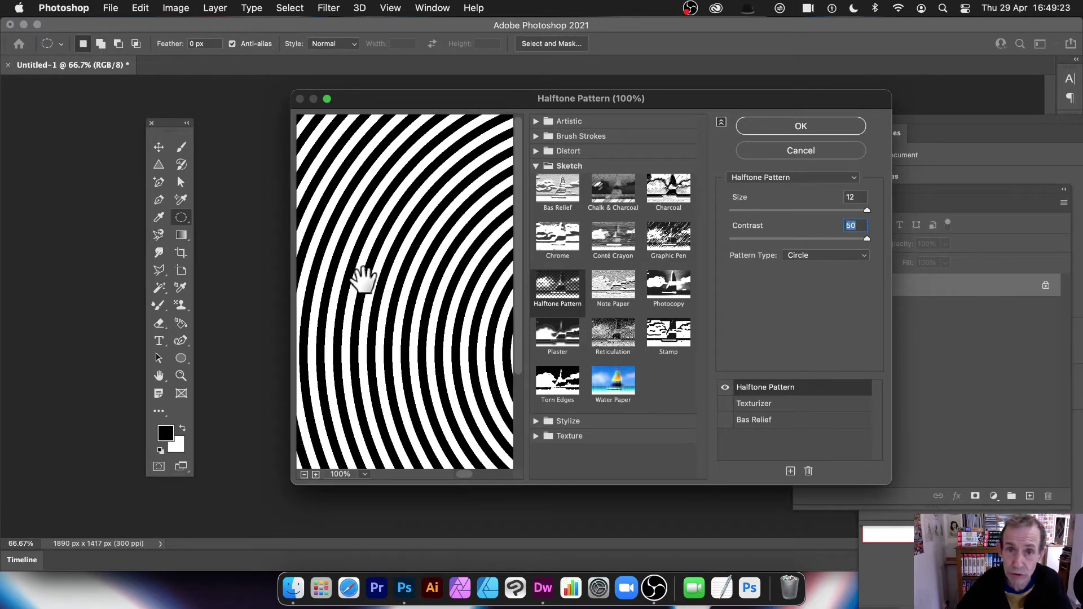
left_click(808, 256)
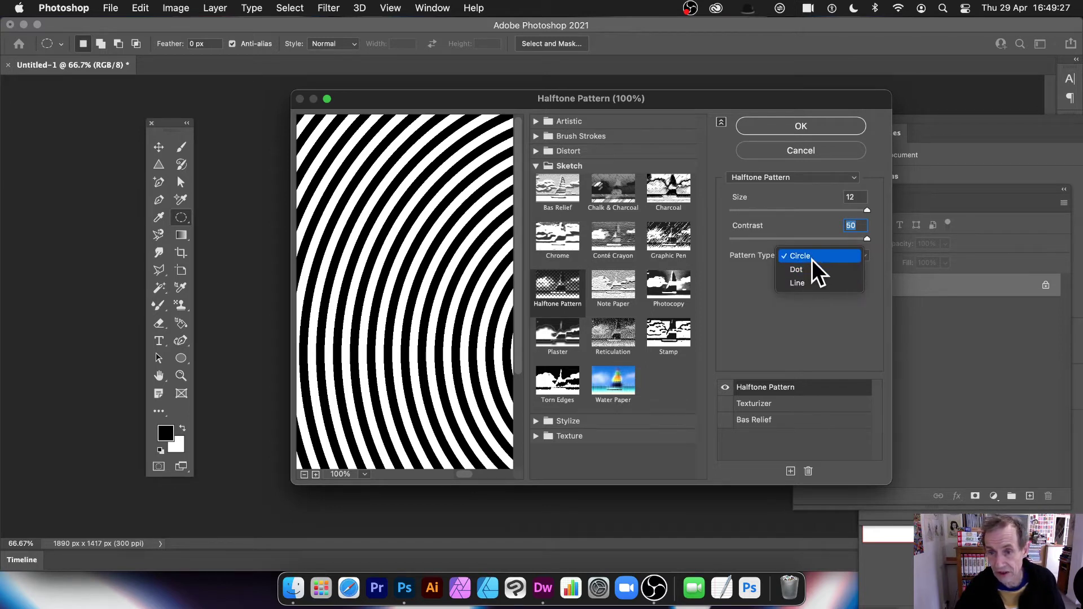
left_click(812, 259)
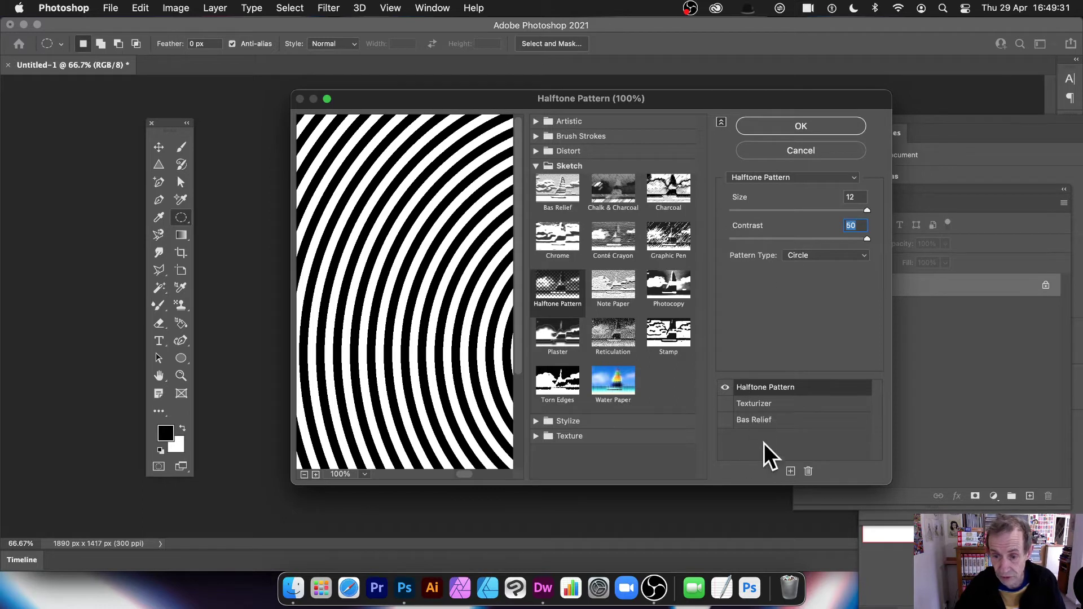
left_click(791, 472)
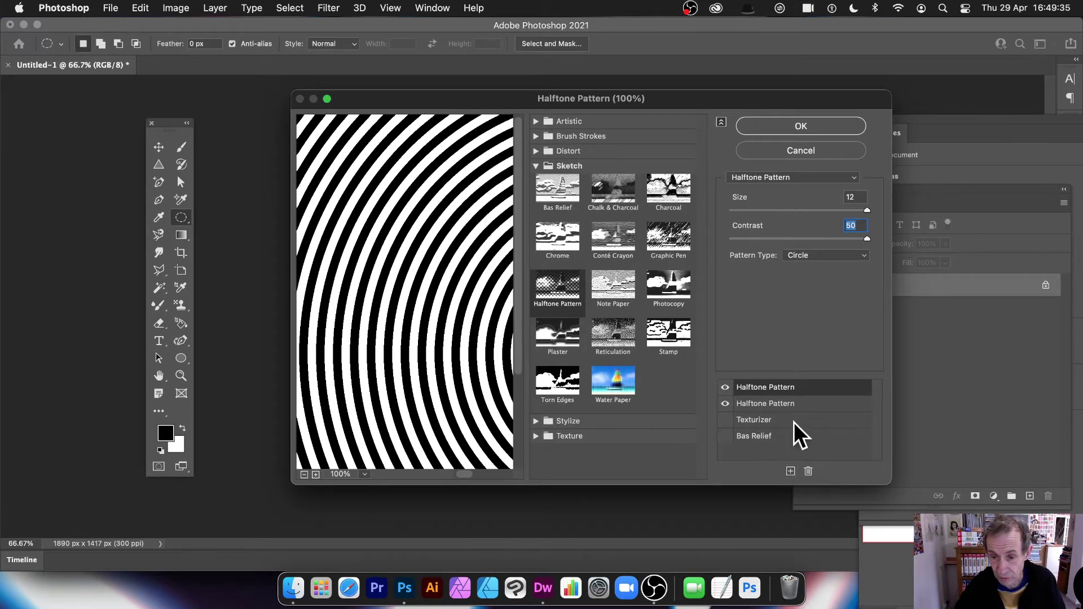
left_click_drag(797, 208, 782, 209)
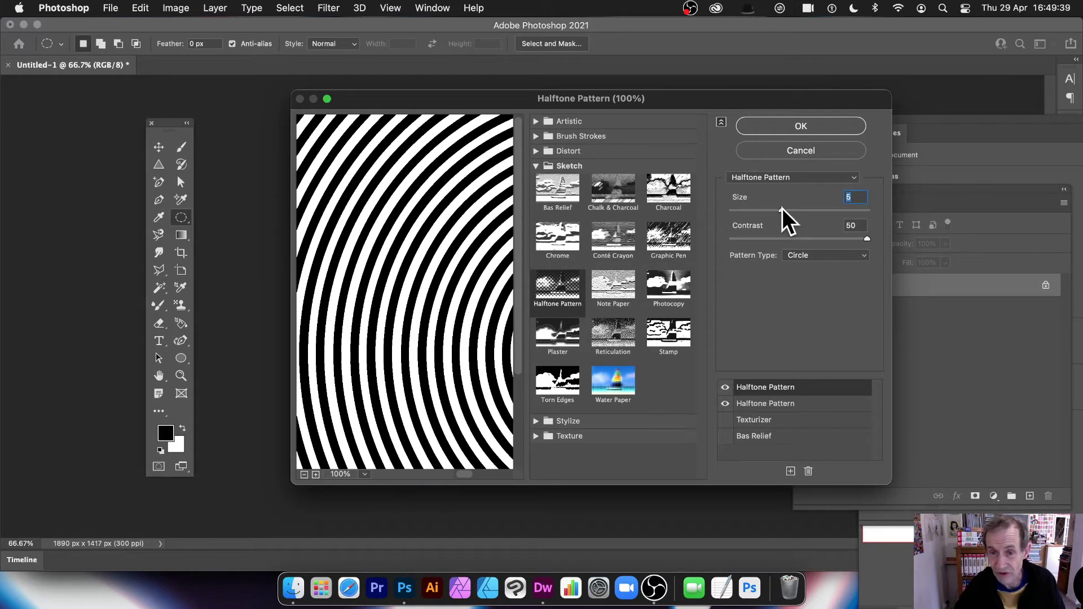
left_click(777, 402)
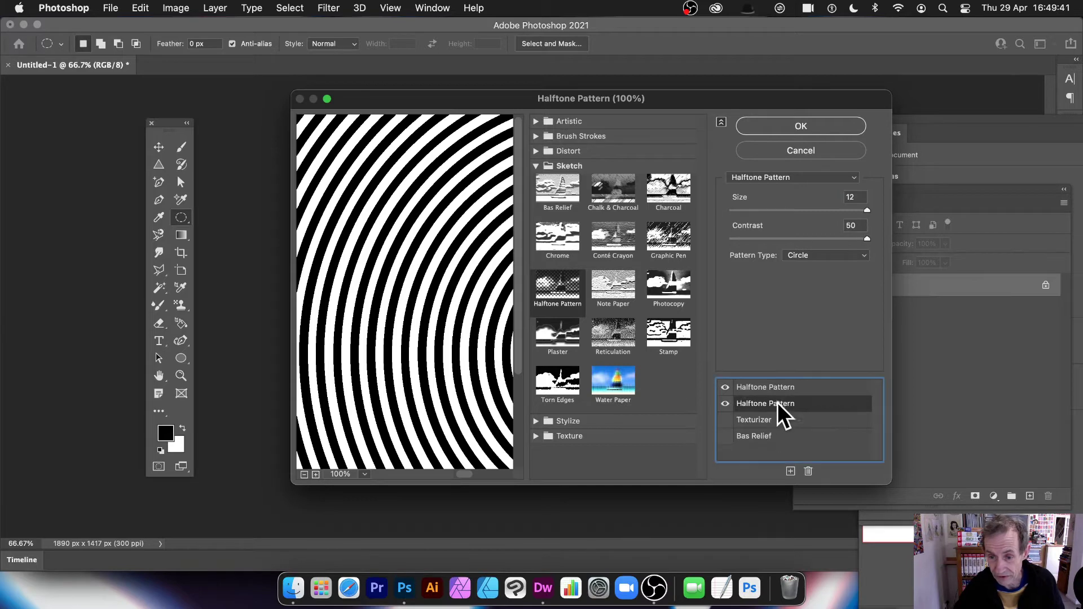
left_click(805, 470)
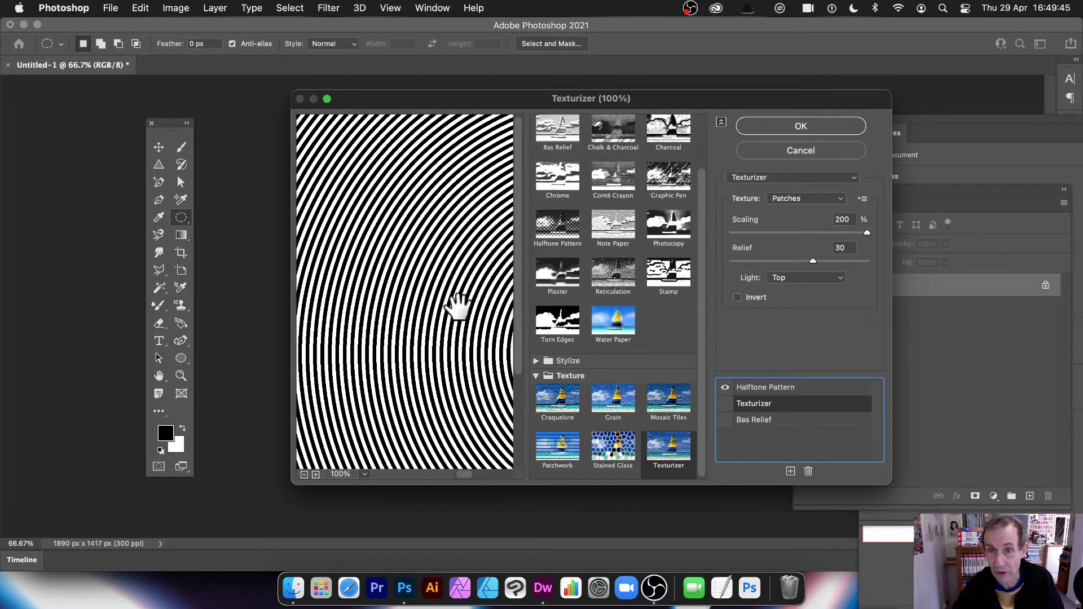
left_click(762, 388)
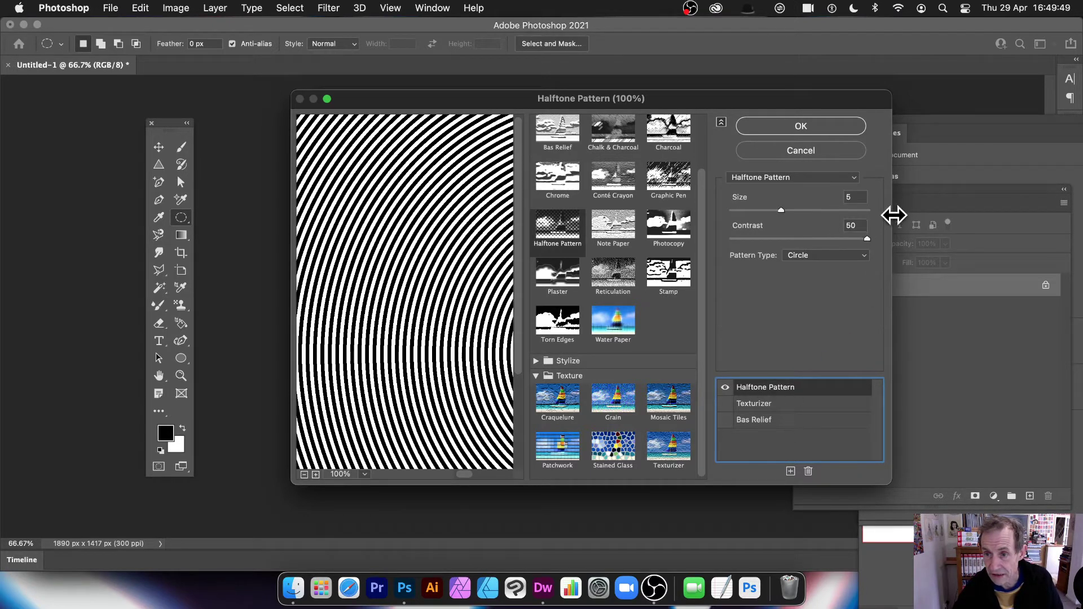
left_click(864, 210)
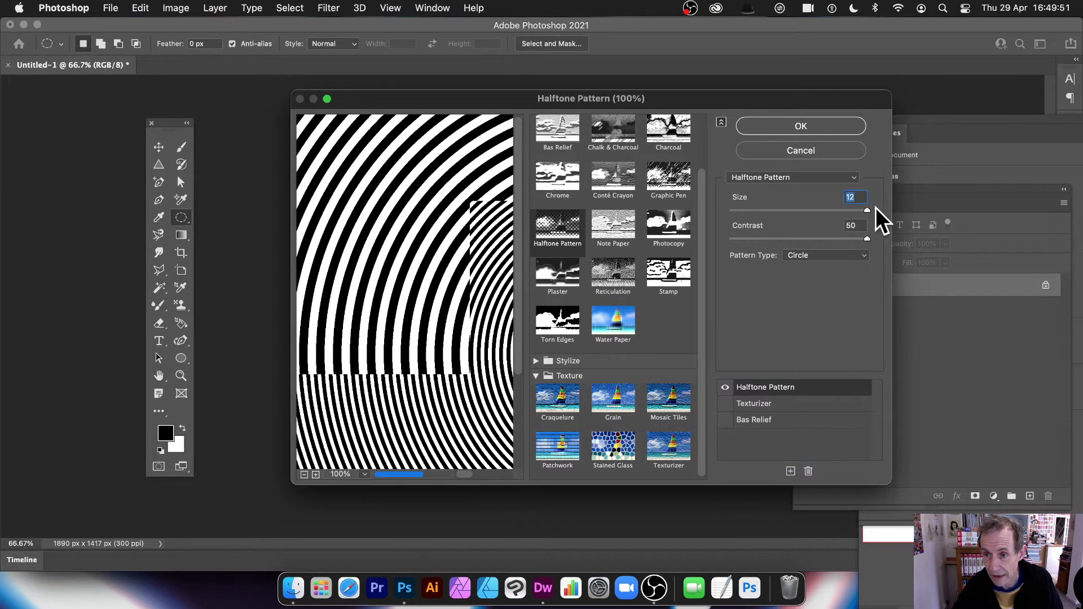
Apply the Halftone Pattern filter across the whole Background layer
left_click(778, 126)
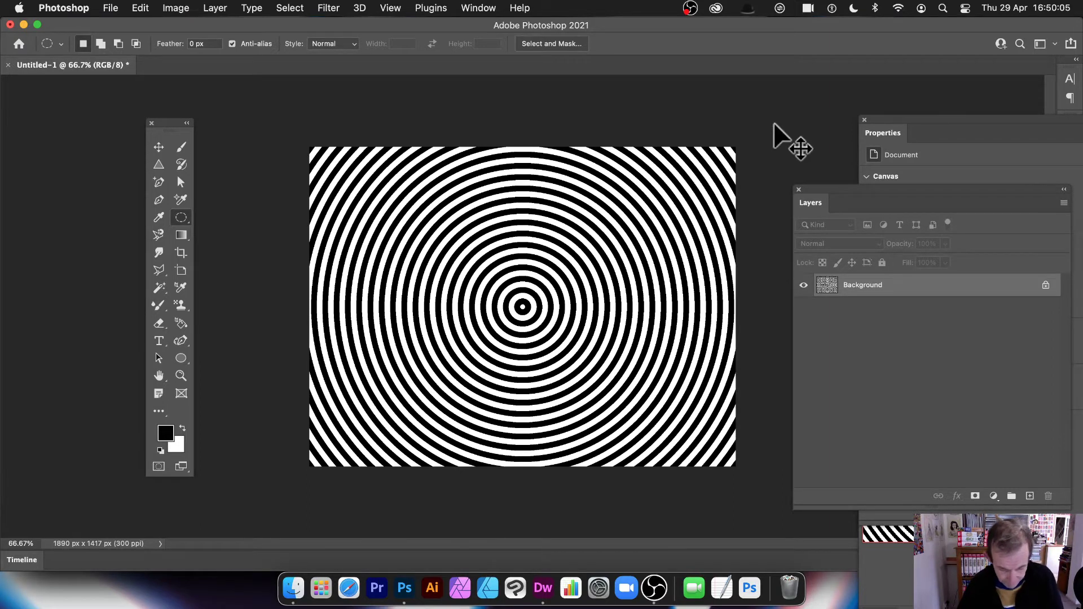
Undo the full-canvas rings and reapply the halftone filter inside a centred circular selection
key("super+z")
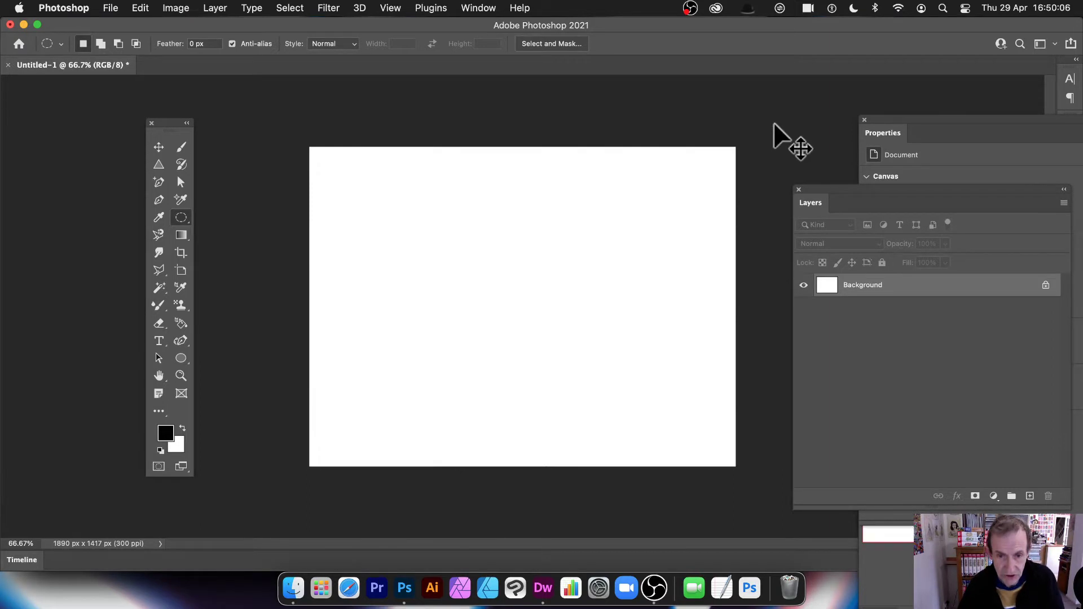
right_click(178, 219)
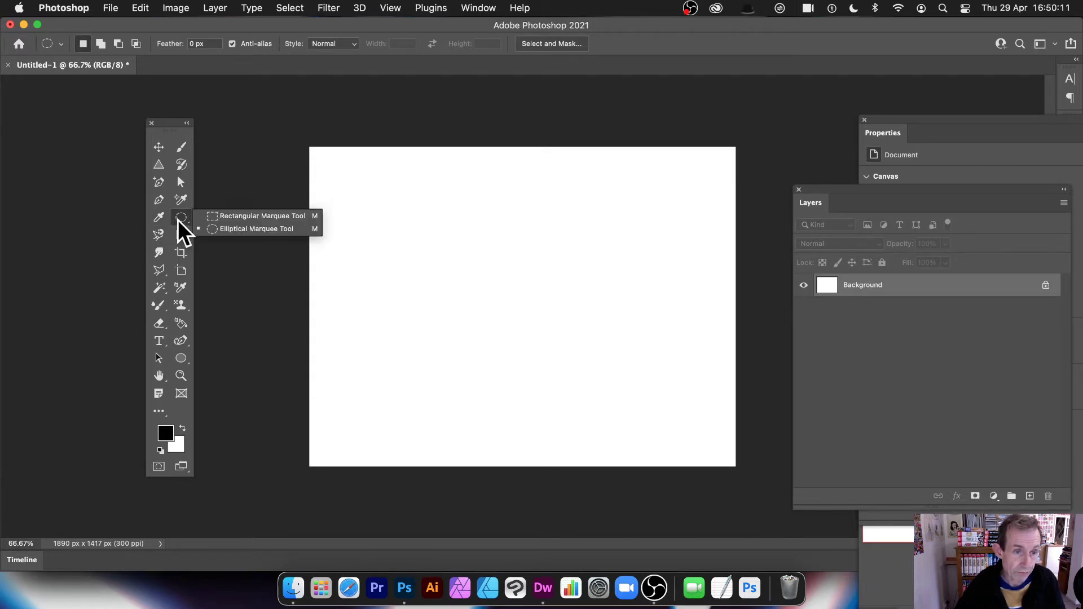
left_click(239, 229)
left_click_drag(411, 189, 663, 399)
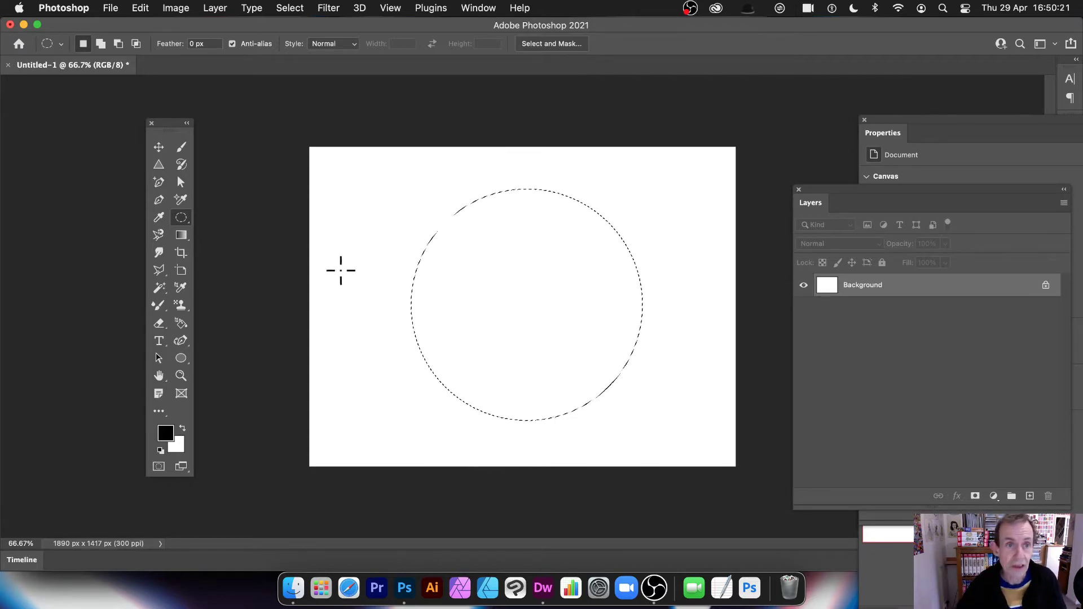
left_click(325, 8)
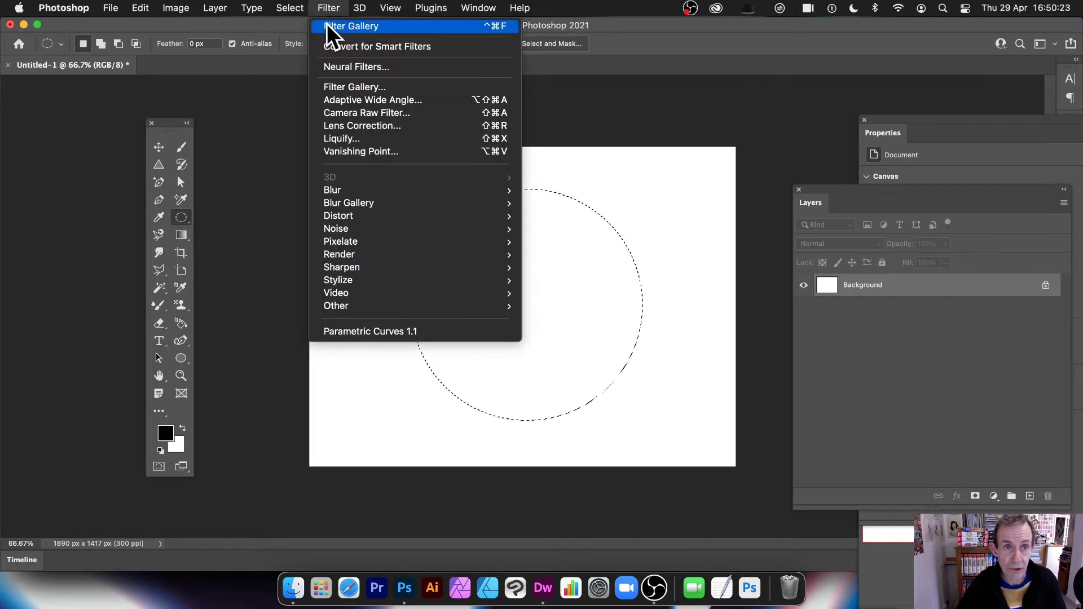
left_click(362, 26)
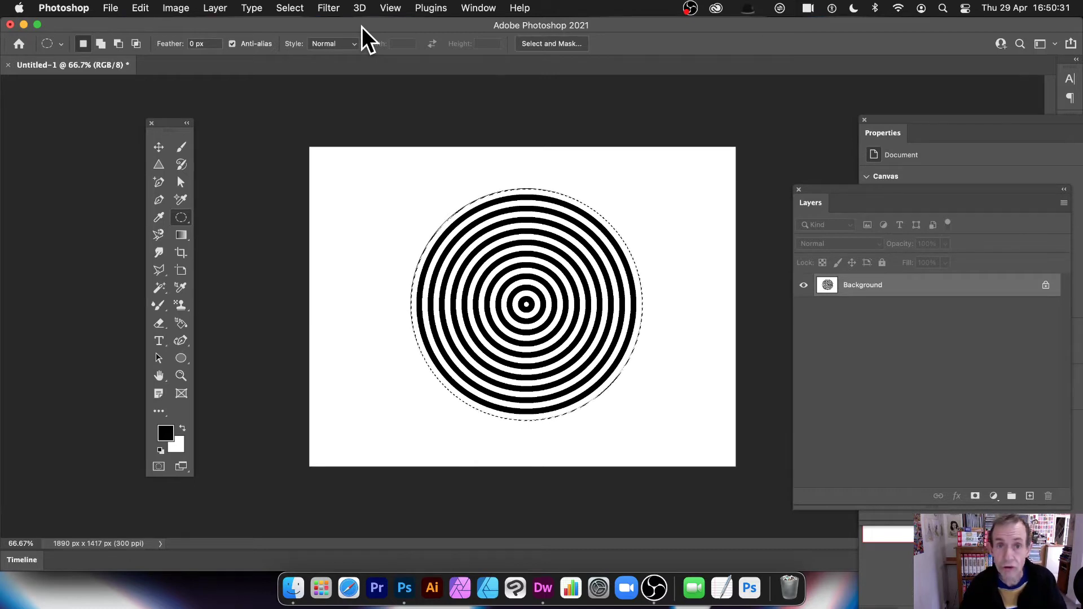
Copy the ring disc and paste it onto a new Layer 1
left_click(136, 3)
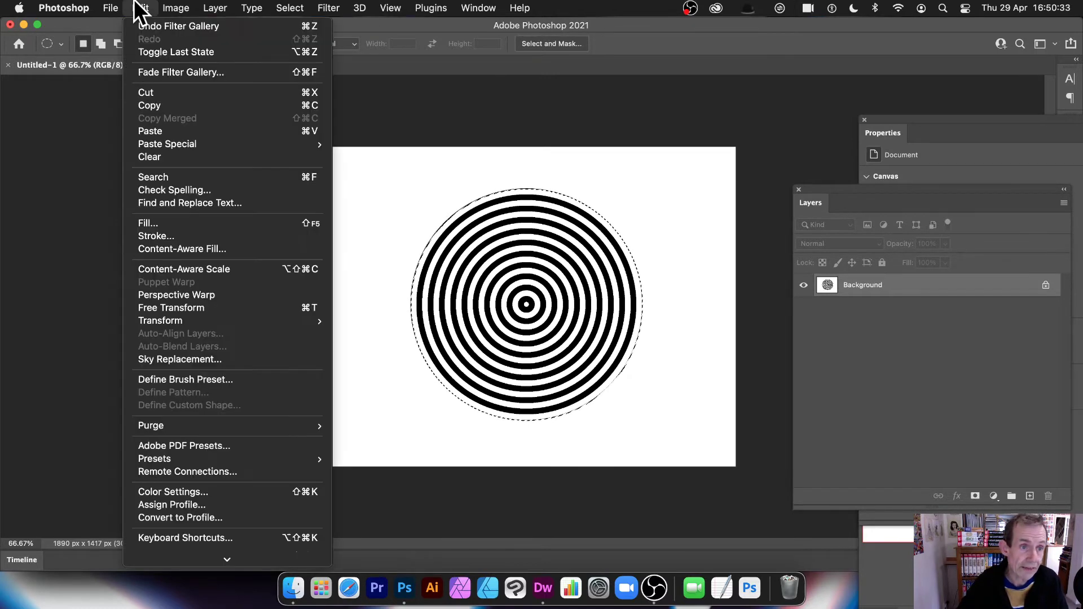
left_click(157, 110)
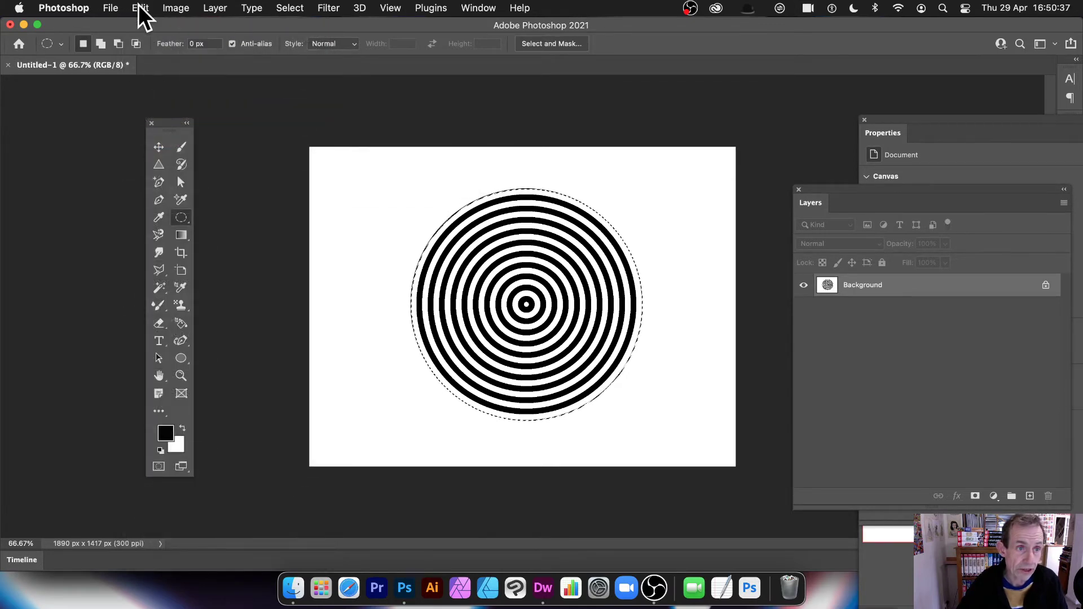
left_click(140, 8)
left_click(165, 129)
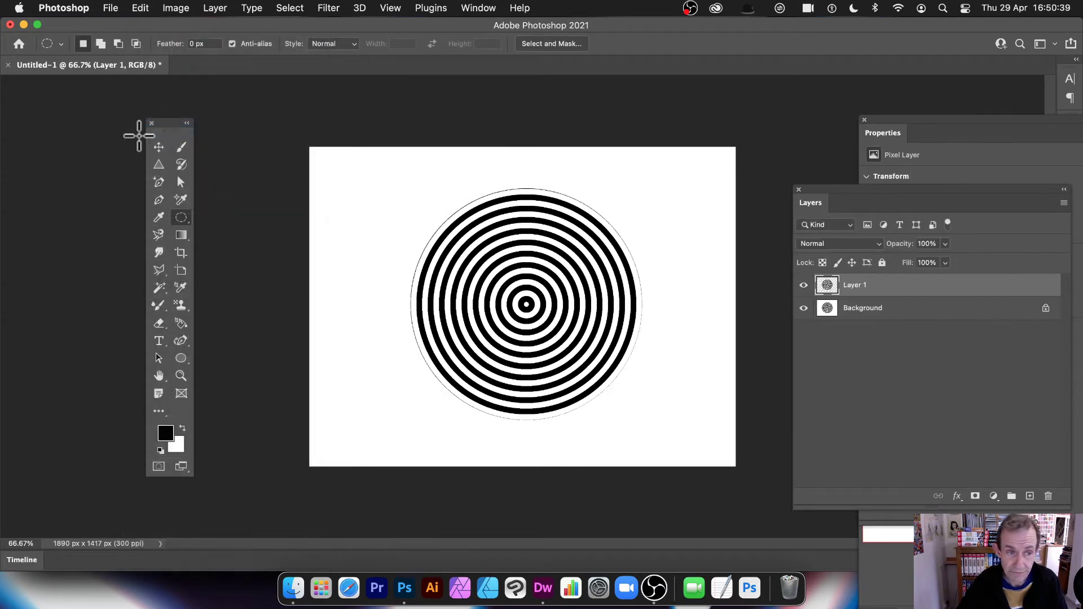
Delete the white Background layer and shift the disc slightly left with the Move tool
left_click(830, 315)
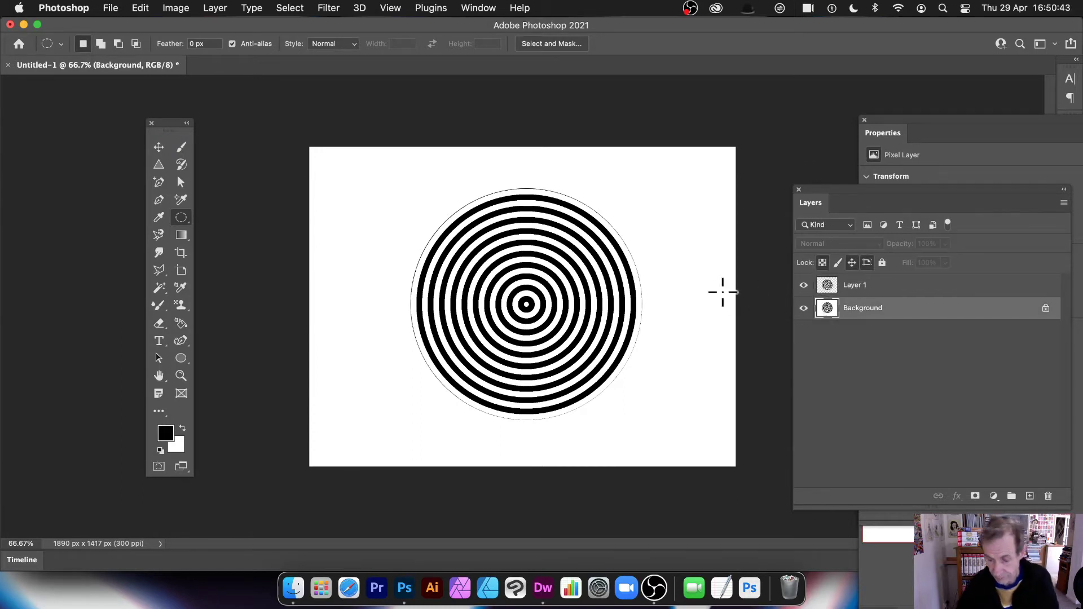
key("Delete")
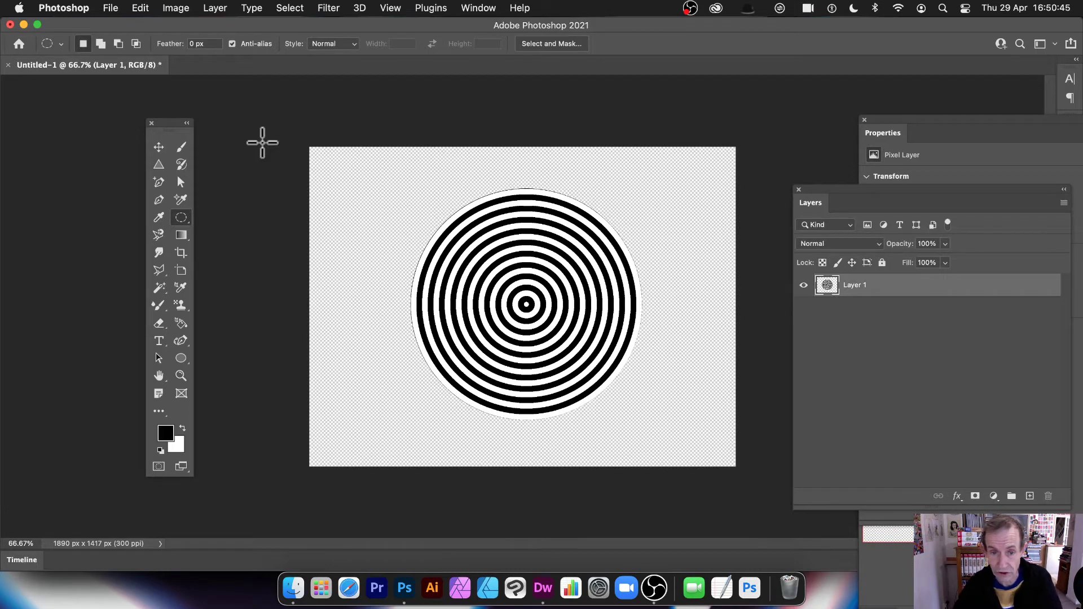
left_click(159, 147)
left_click_drag(584, 253, 511, 252)
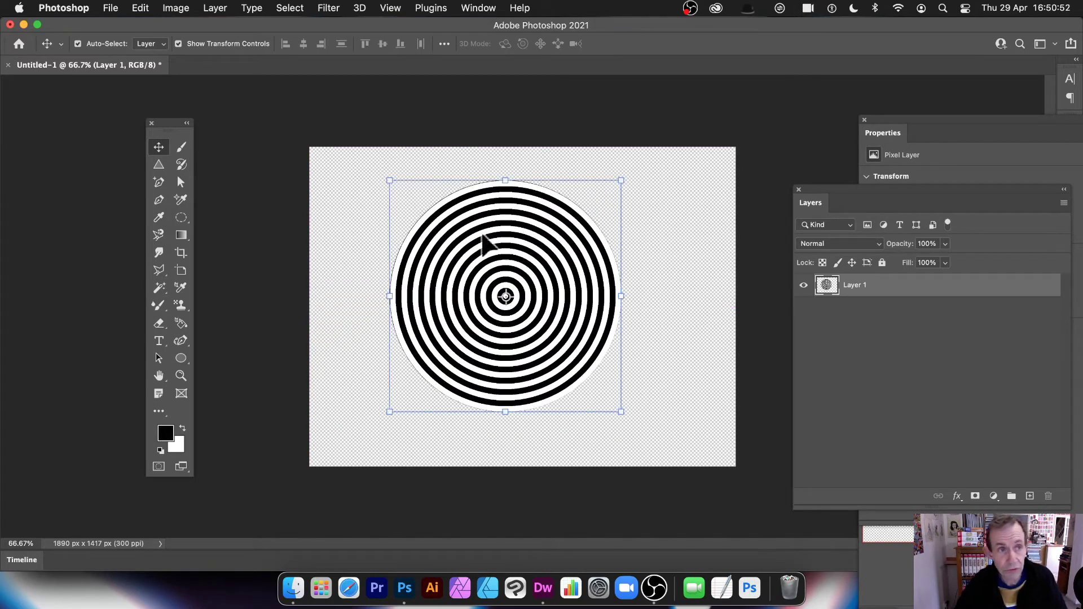
Define a pattern named Pattern 8 from a rectangular selection around the disc
left_click(135, 8)
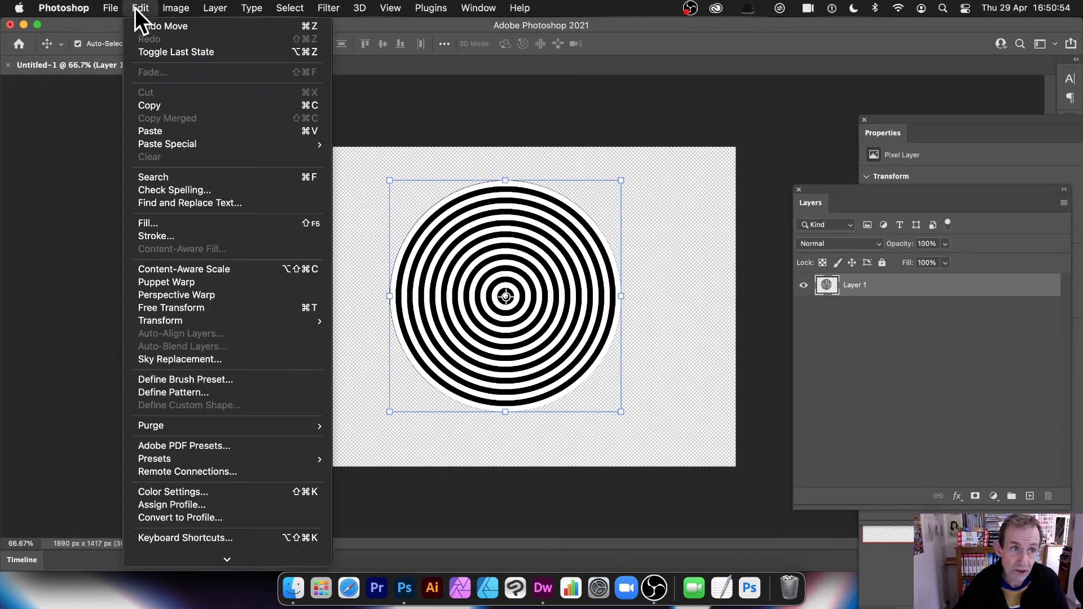
left_click(189, 392)
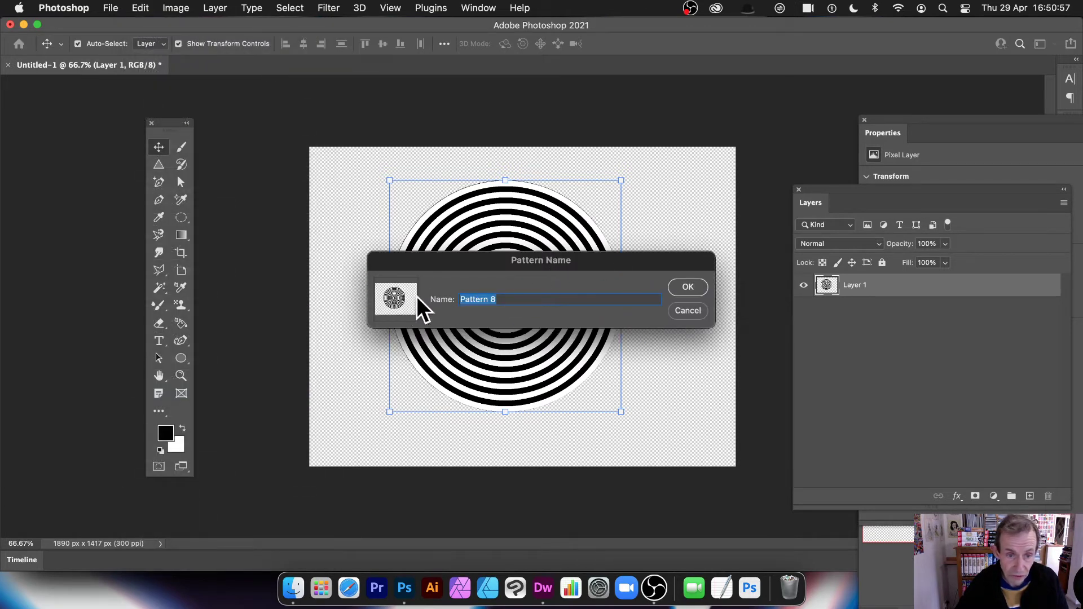
left_click(687, 289)
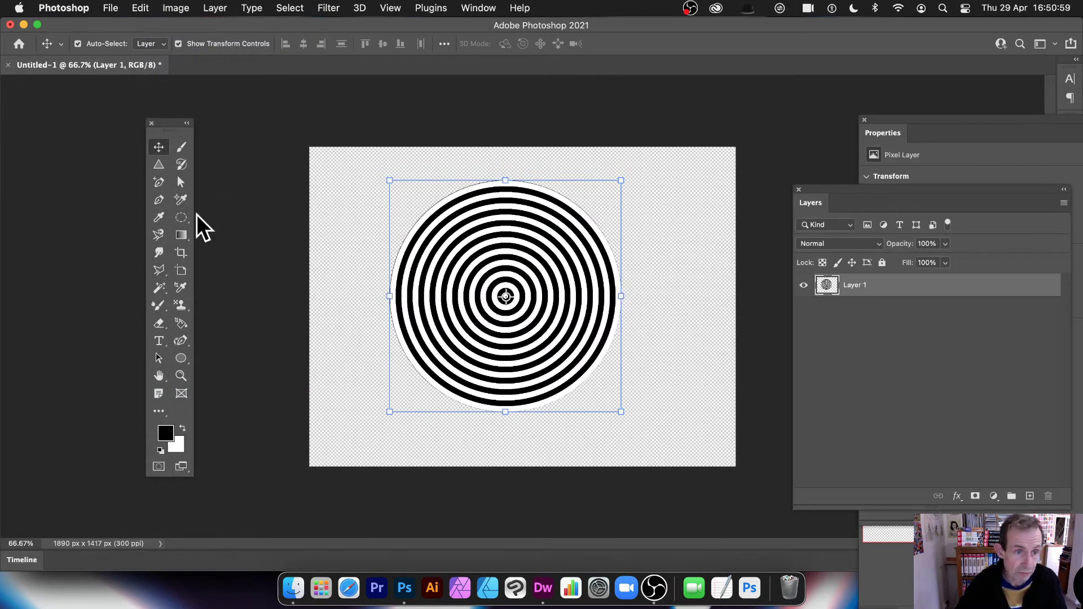
left_click_drag(182, 217, 235, 215)
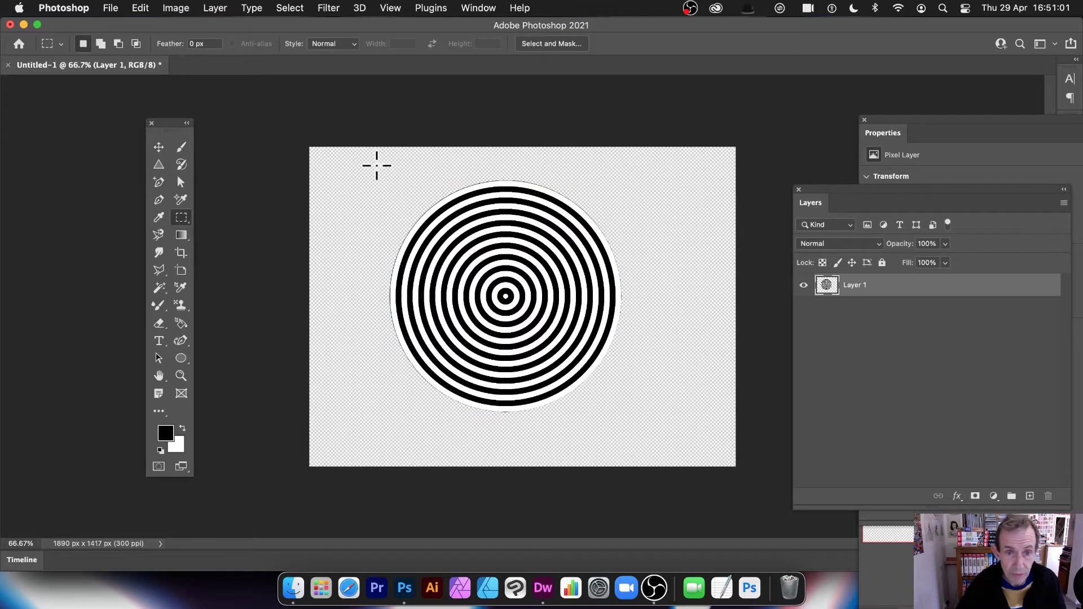
left_click_drag(374, 166, 648, 423)
left_click(142, 9)
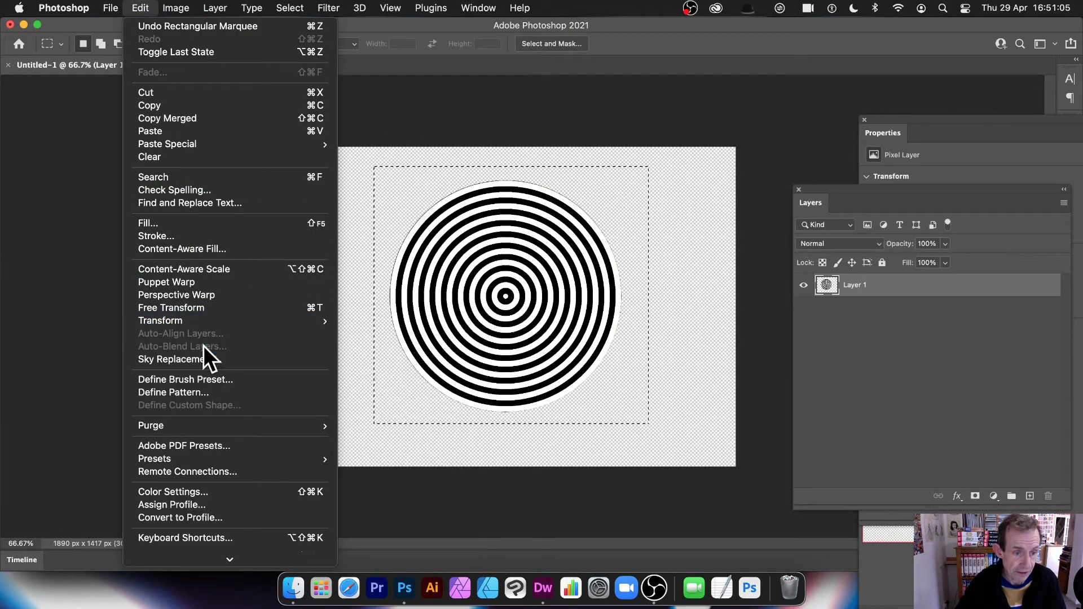
left_click(201, 395)
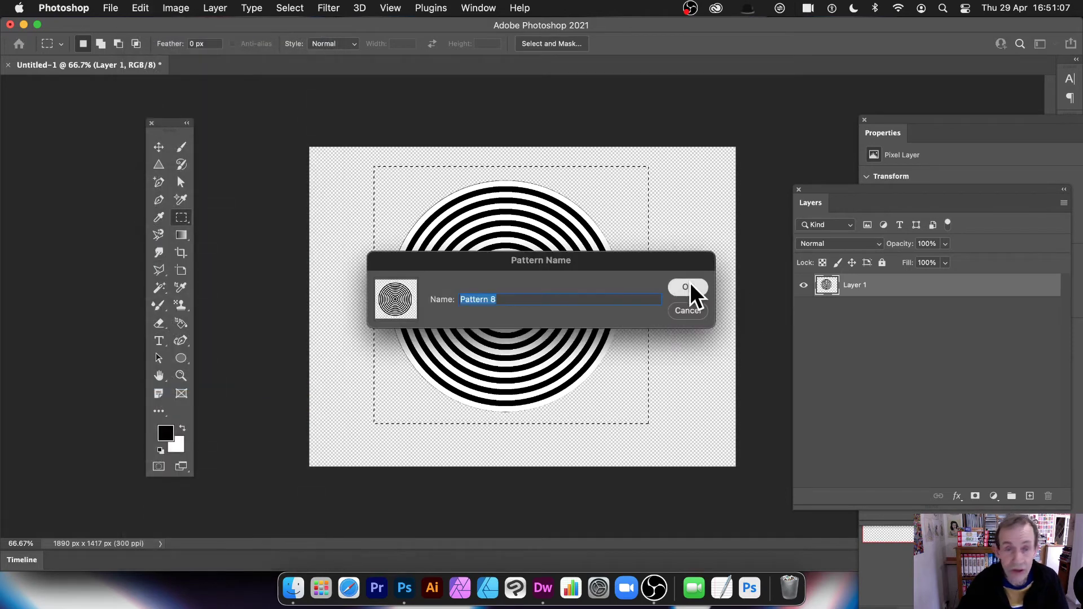
left_click(689, 287)
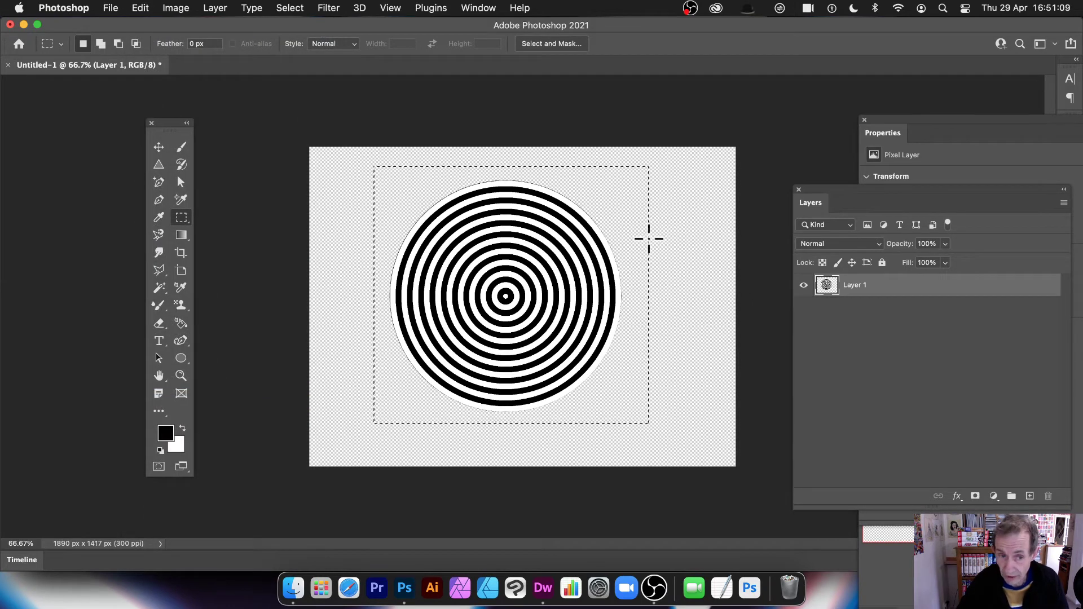
Clear the rectangular selection with Select > Deselect
left_click(141, 8)
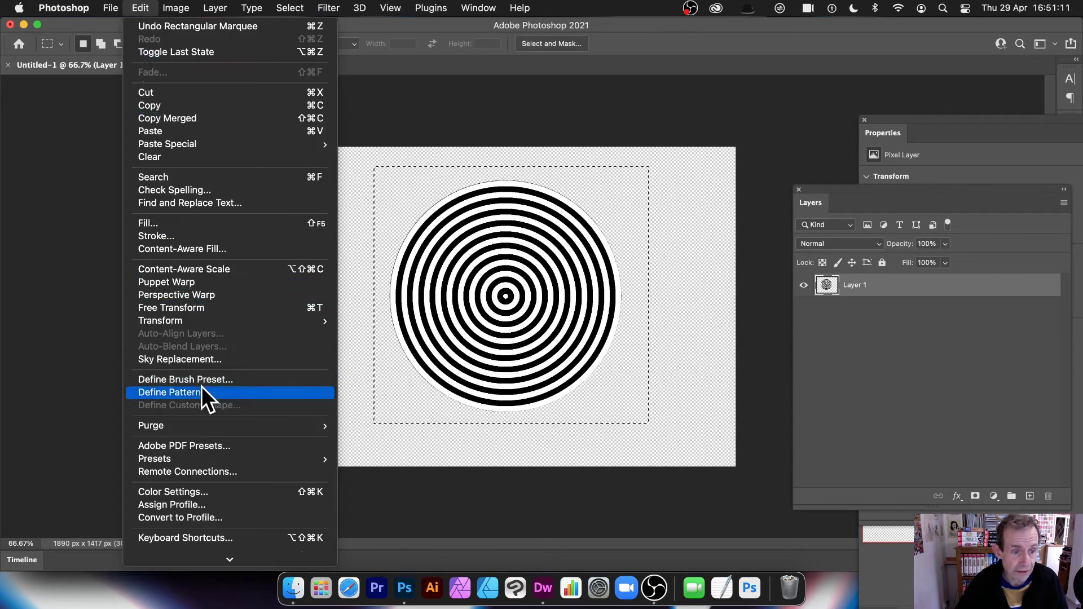
left_click(497, 385)
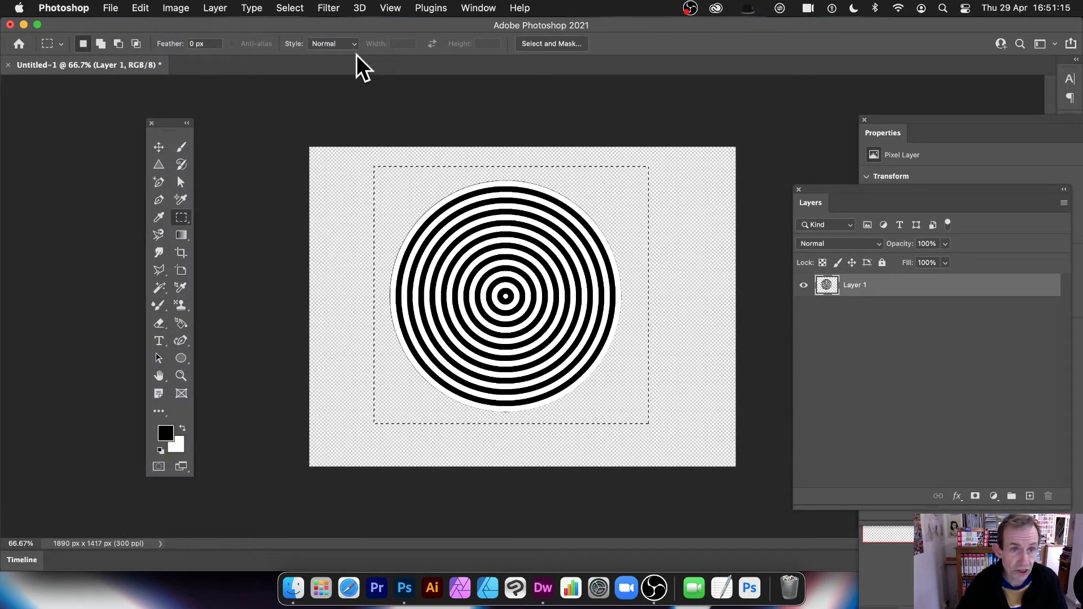
left_click(279, 11)
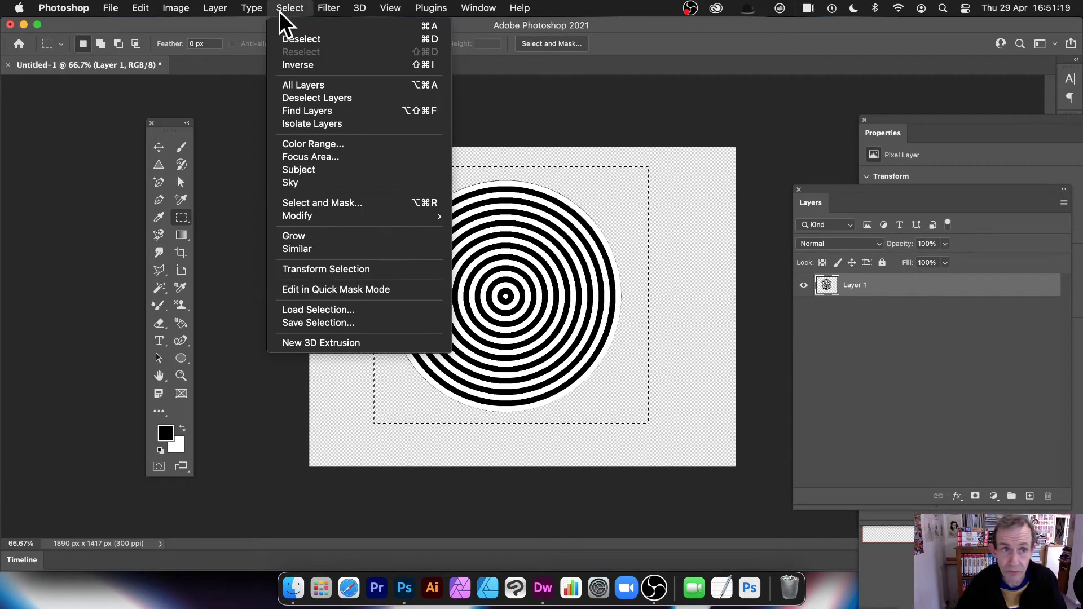
left_click(285, 43)
left_click(145, 7)
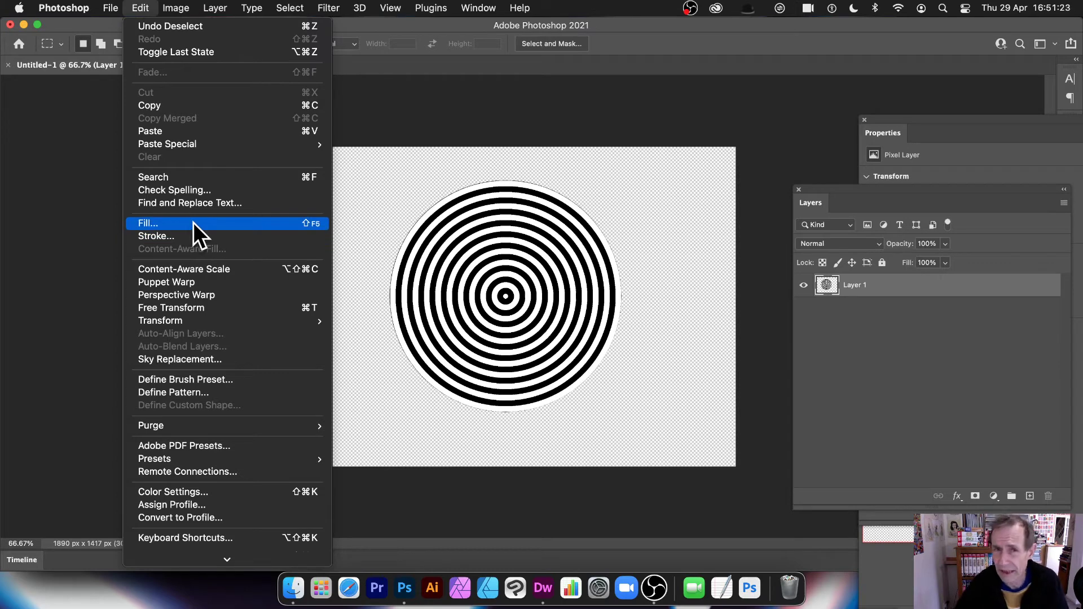
left_click(584, 255)
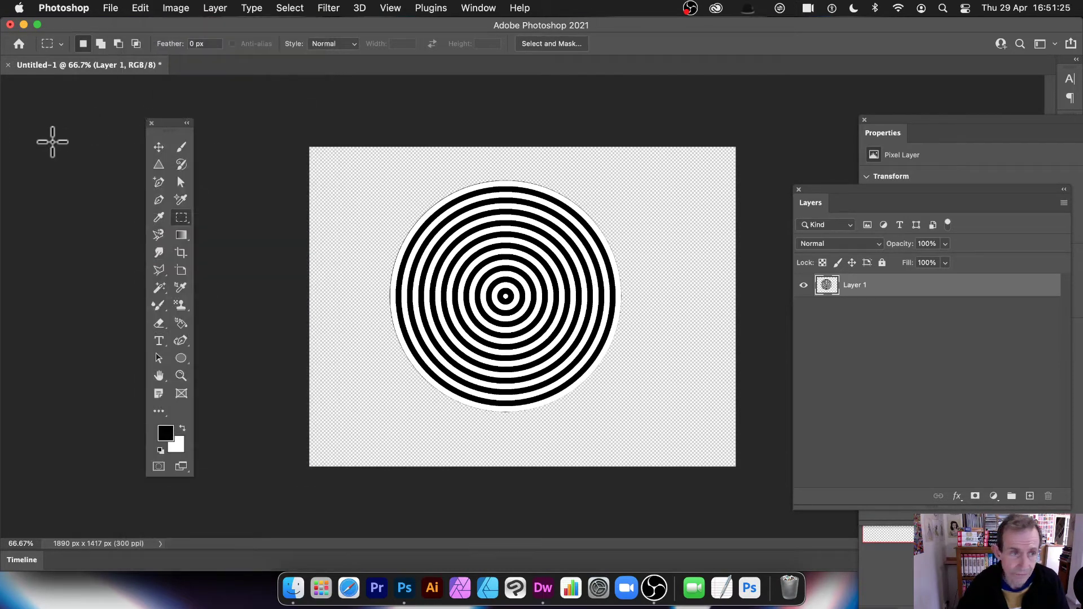
Move the disc to the upper-left, then undo the trial Alt-drag copies
left_click(158, 147)
left_click_drag(479, 249, 396, 228)
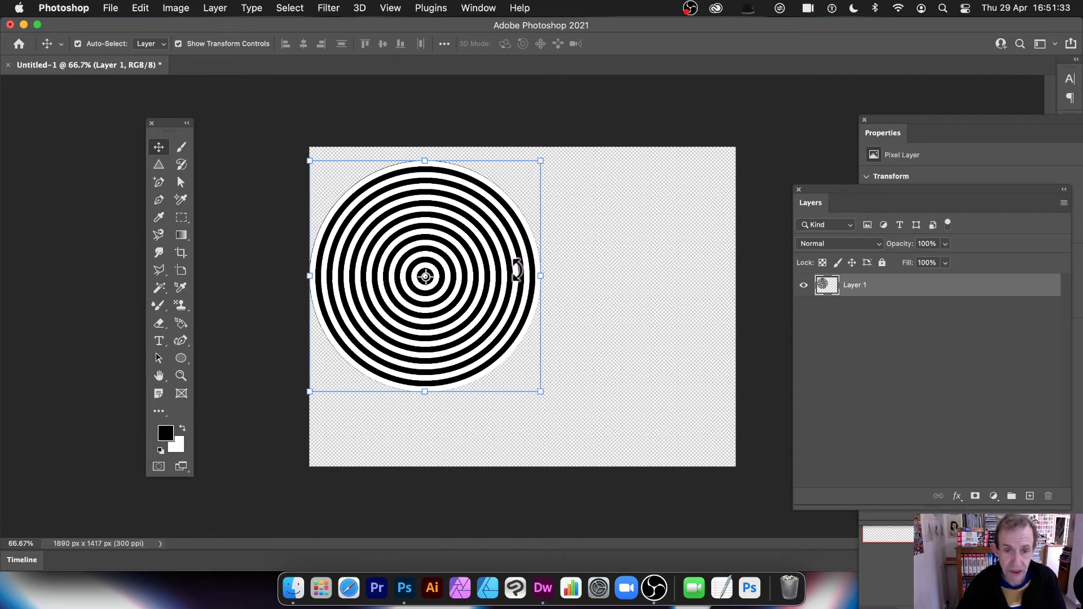
left_click_drag(441, 236, 523, 299)
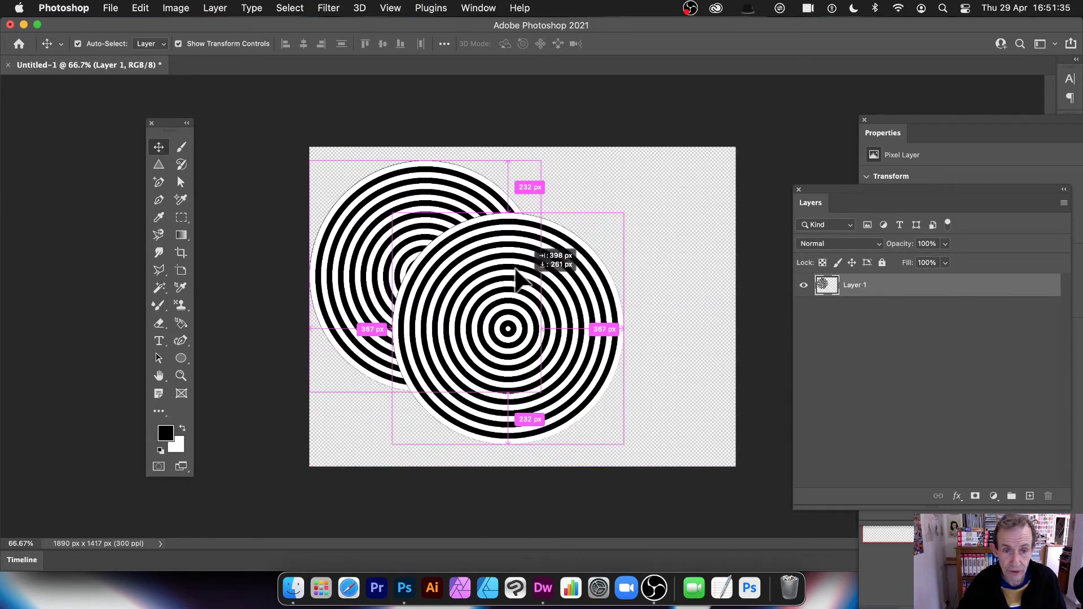
left_click_drag(511, 271, 364, 170)
left_click_drag(431, 155, 737, 269)
left_click_drag(678, 302, 654, 483)
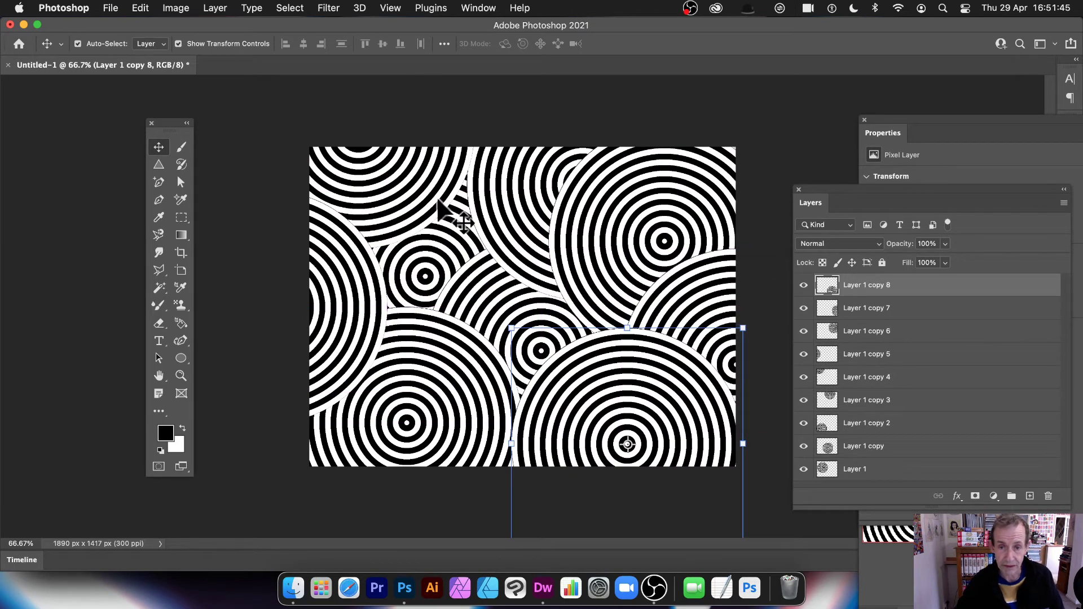
key("super+z")
key("super+z")
key("super+z")
key("super+z")
key("super+z")
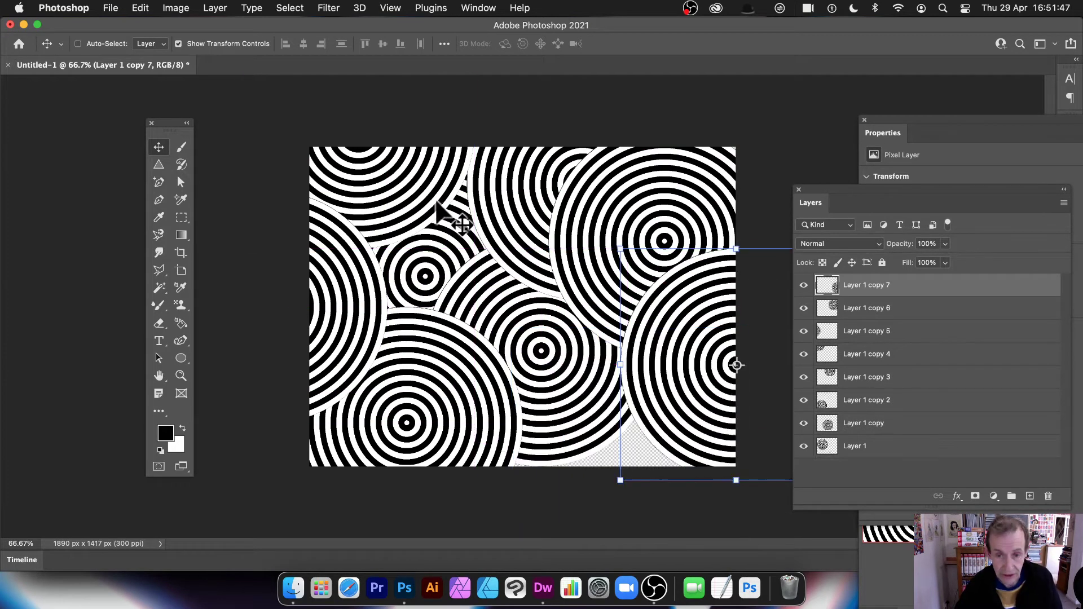
key("super+z")
key("super+z")
key("super+z")
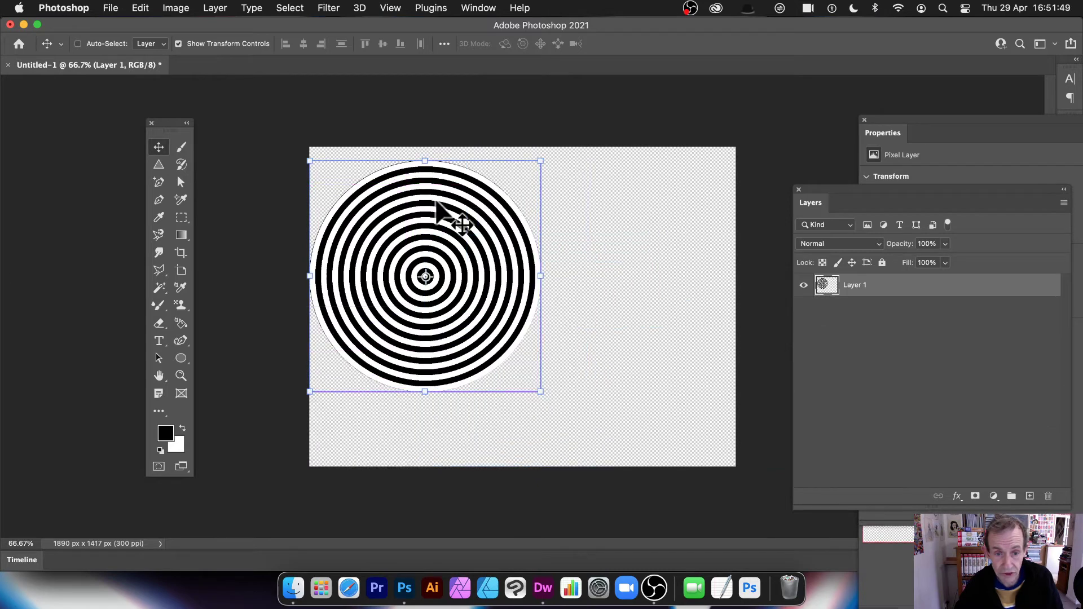
left_click_drag(406, 164, 513, 226)
left_click(140, 8)
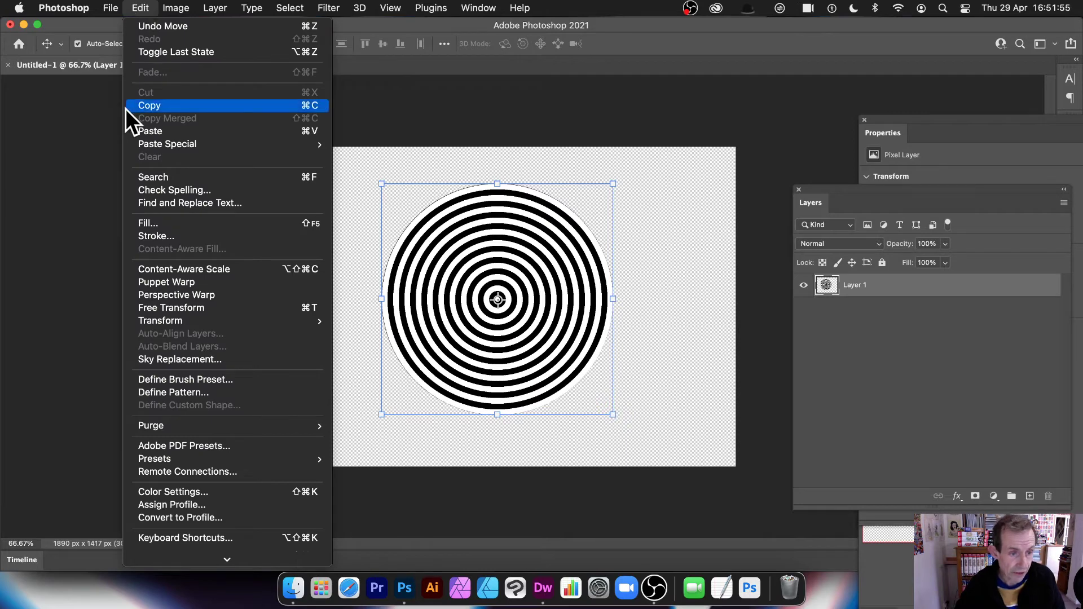
mouse_move(159, 324)
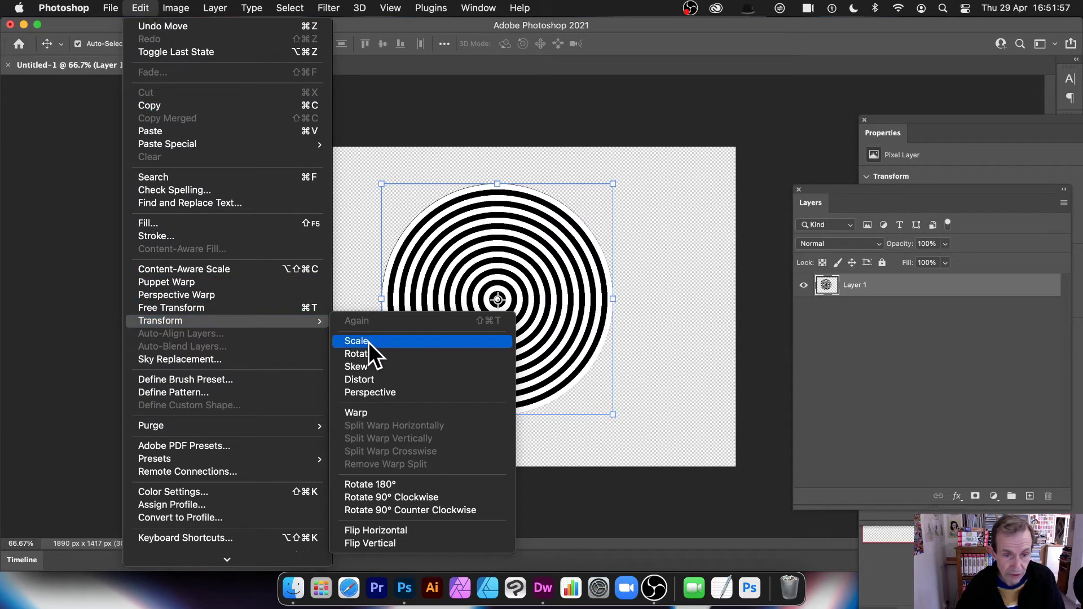
left_click(367, 380)
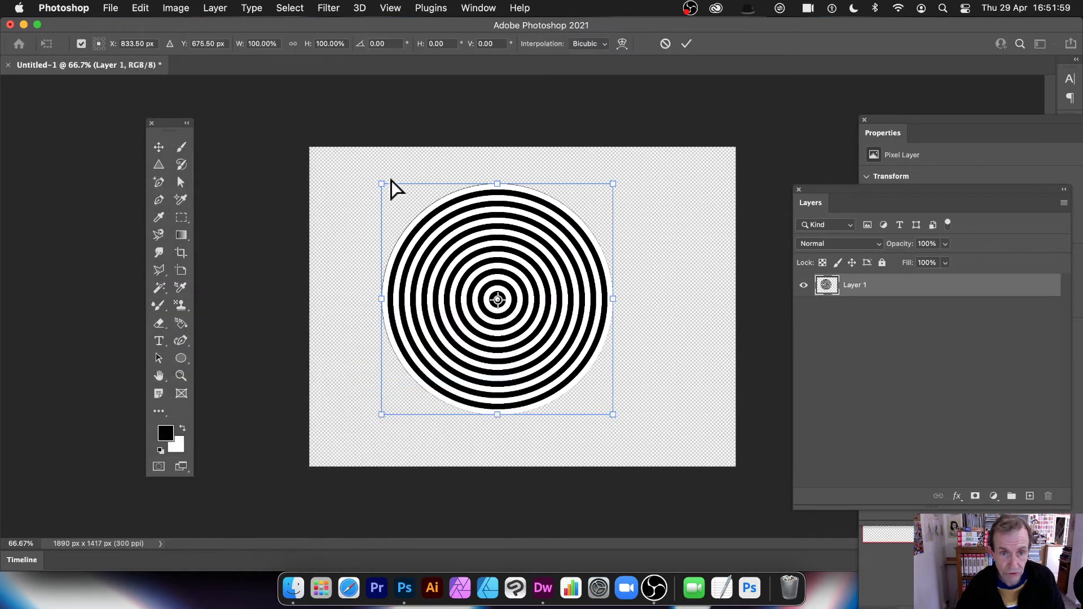
left_click_drag(383, 185, 480, 260)
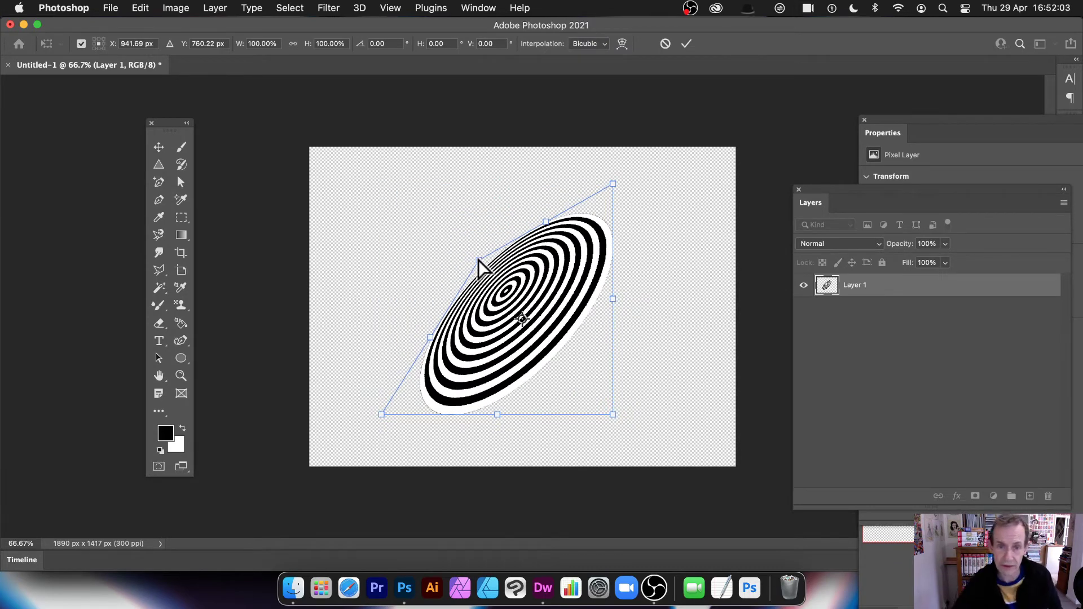
left_click_drag(477, 262, 131, 24)
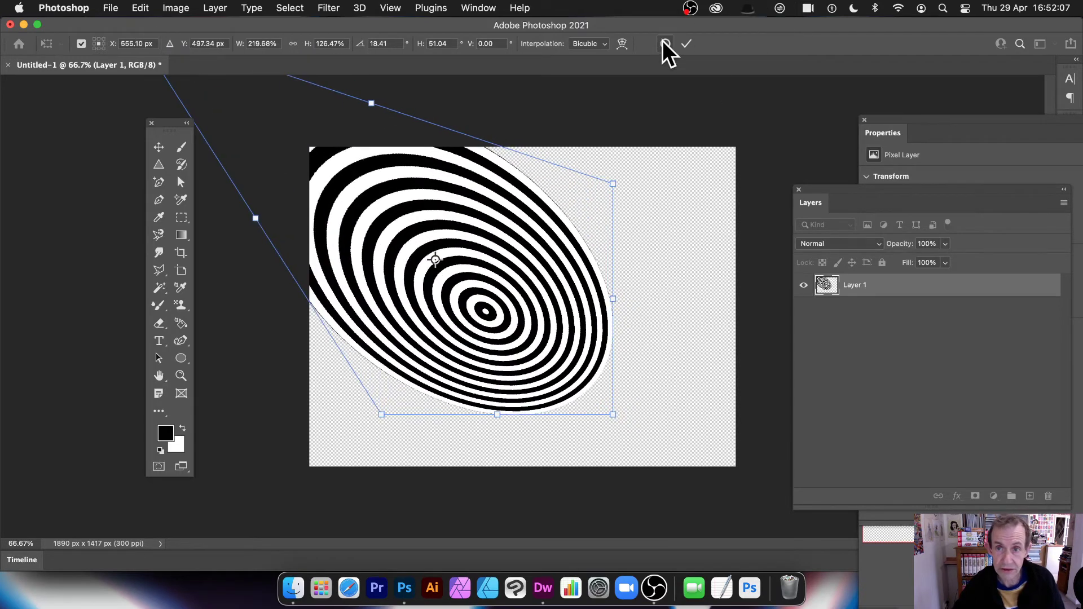
left_click(685, 43)
key("super+z")
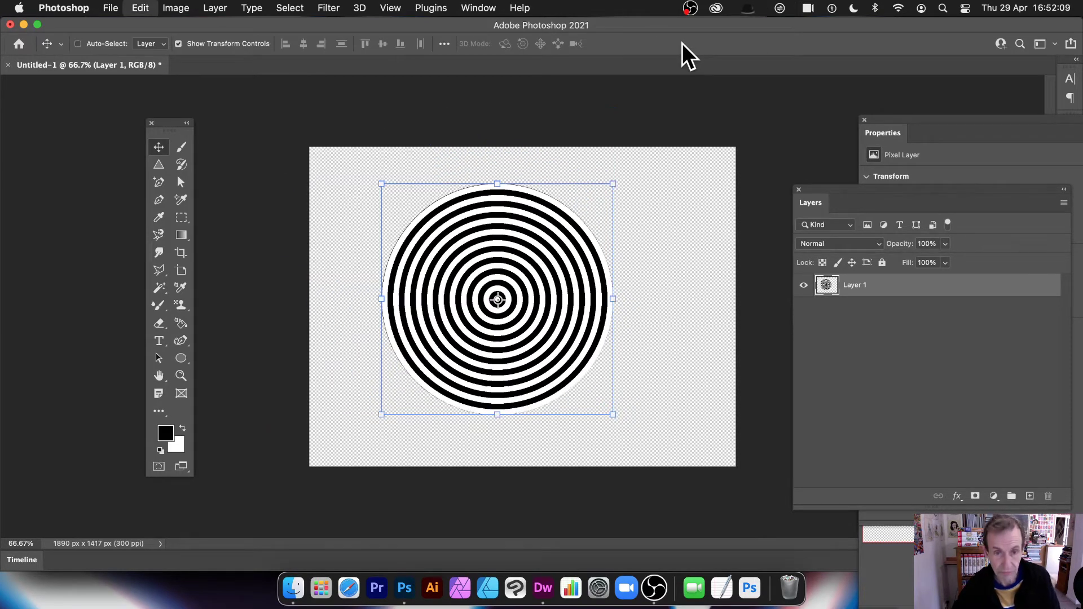
left_click(141, 8)
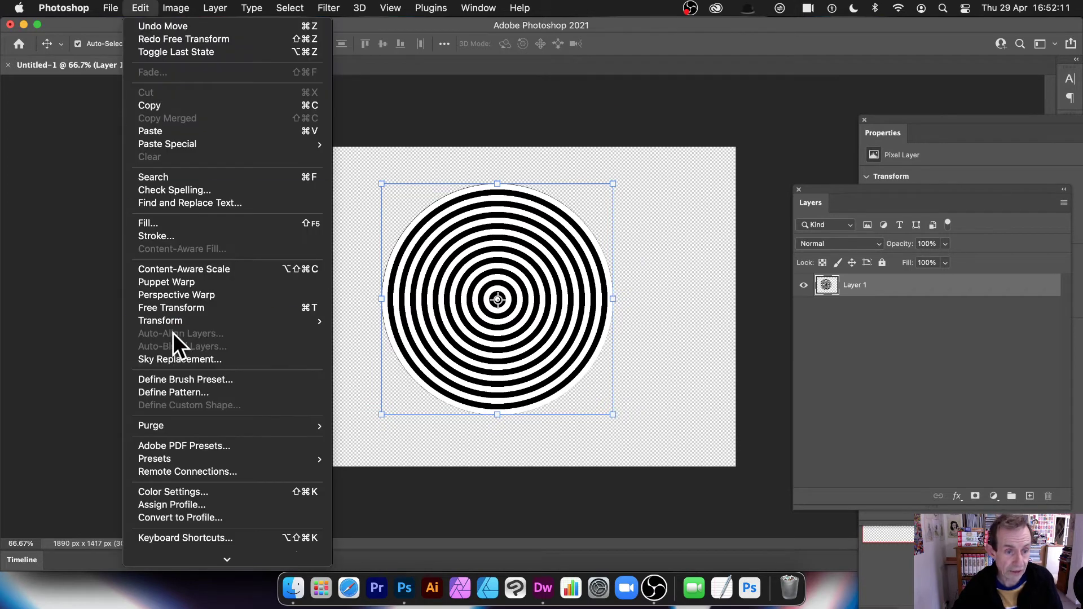
mouse_move(189, 321)
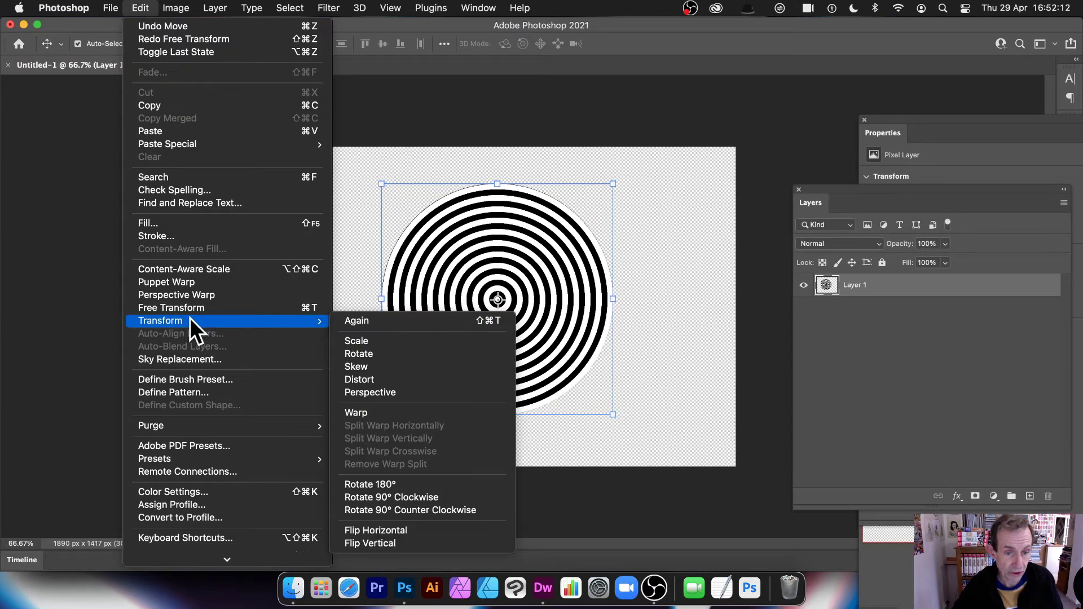
left_click(426, 390)
left_click_drag(381, 184, 636, 231)
Cancel the perspective taper, then warp the disc by pulling its top down and bottom up
left_click(666, 44)
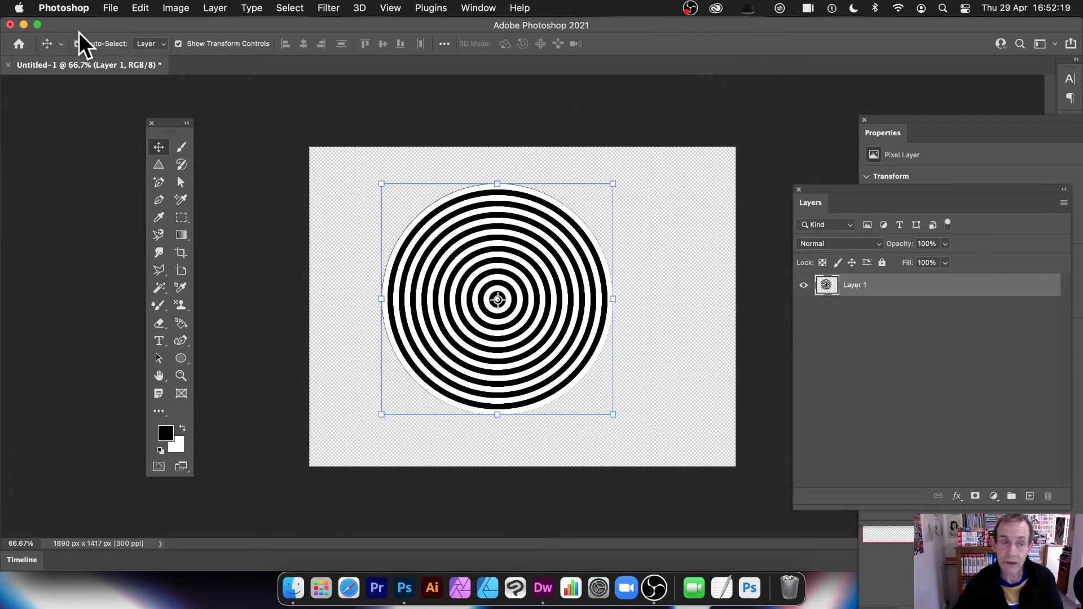
left_click(145, 8)
mouse_move(210, 319)
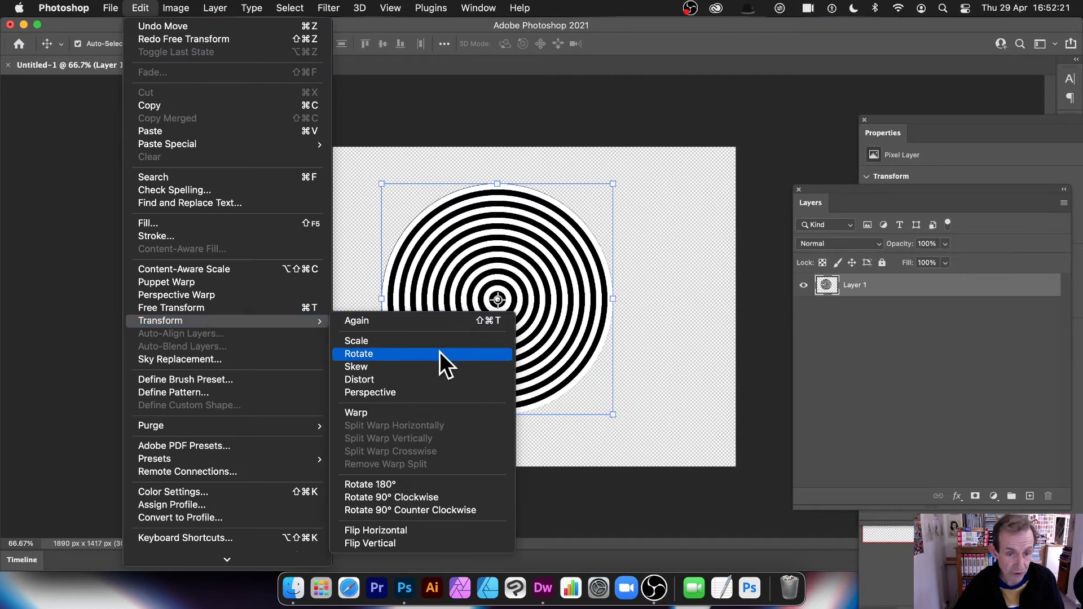
left_click(395, 413)
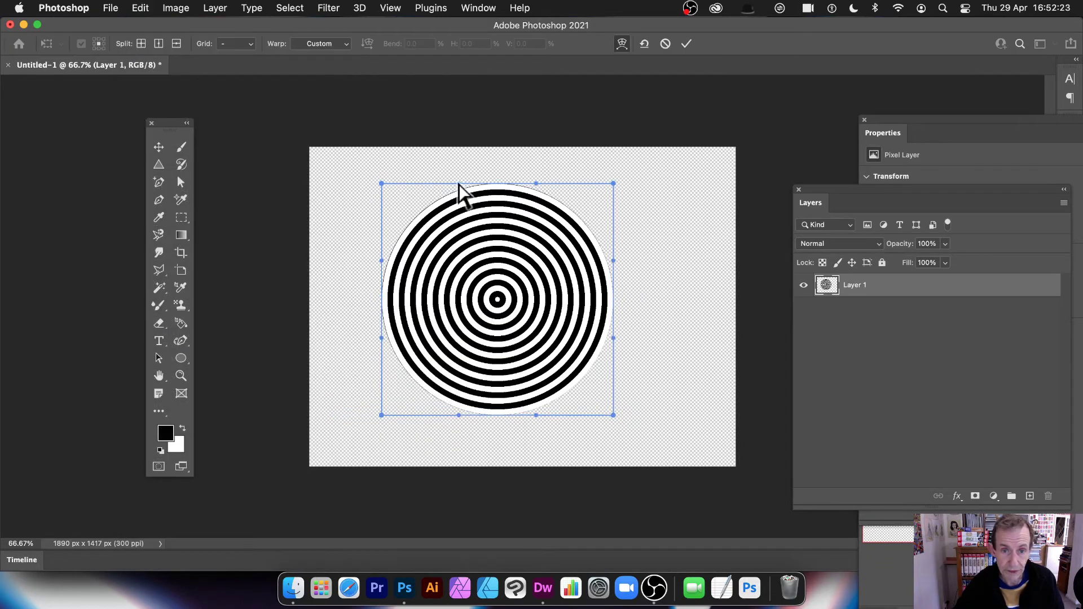
left_click_drag(459, 187, 499, 308)
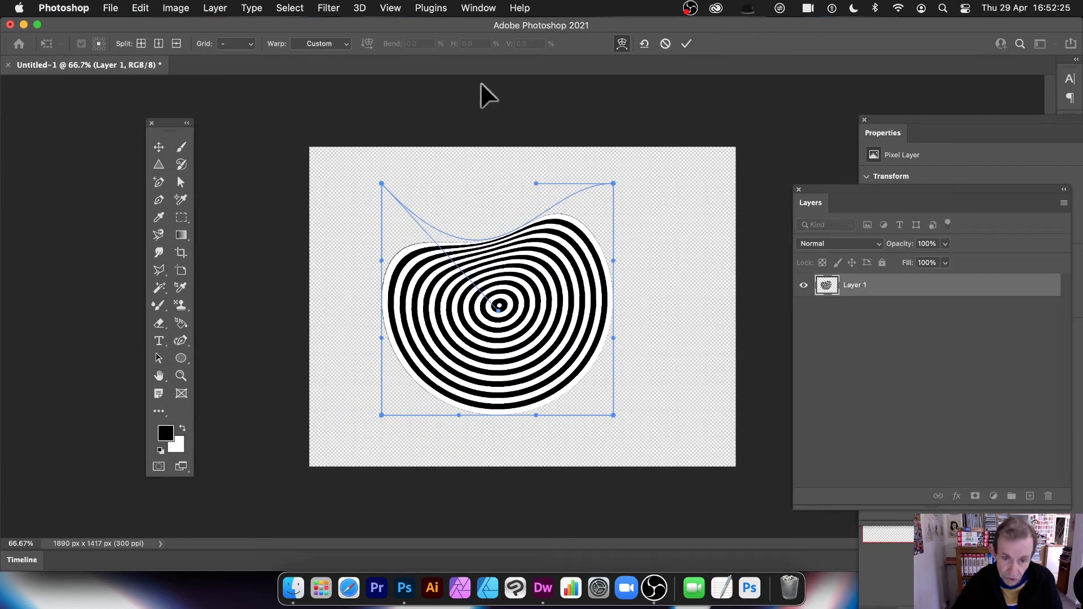
left_click(345, 44)
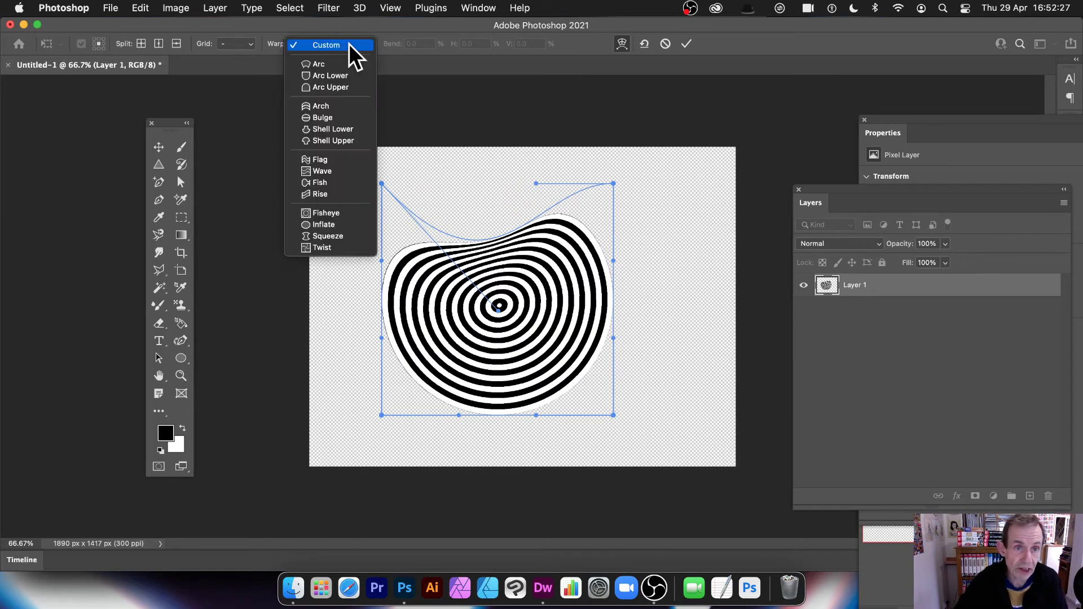
left_click(415, 22)
mouse_move(533, 411)
left_mouse_down()
mouse_move(525, 271)
mouse_move(486, 149)
mouse_move(490, 223)
mouse_move(502, 226)
mouse_move(459, 64)
mouse_move(495, 296)
mouse_move(483, 302)
mouse_move(485, 277)
left_mouse_up()
left_click(688, 44)
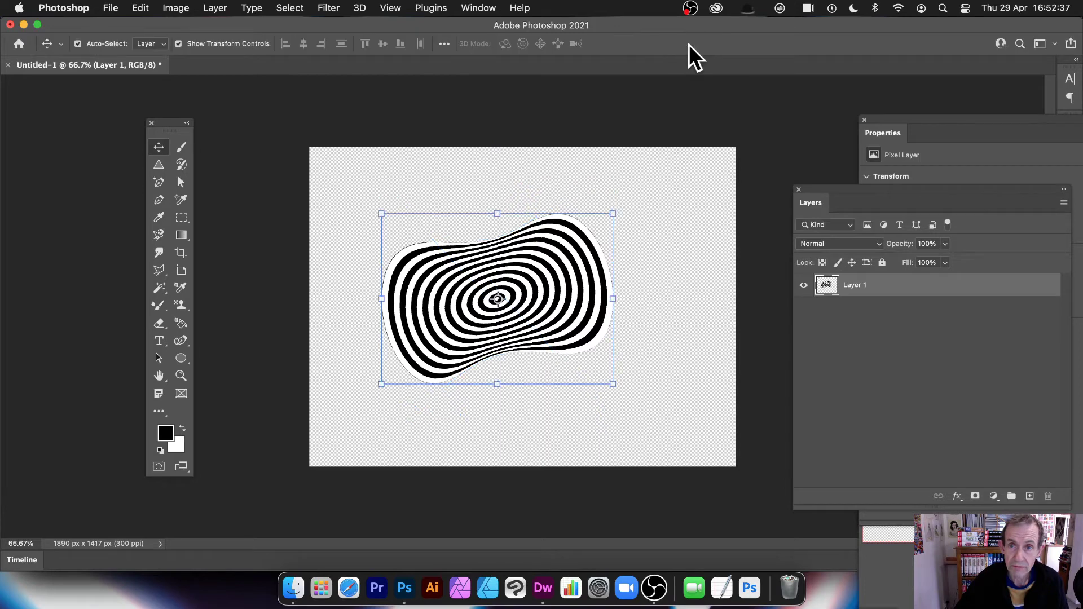
Try a duplicate of the warped shape, then undo back to the round disc and recentre it
left_click_drag(539, 290, 467, 223)
left_click_drag(454, 186, 612, 198)
key("super+z")
key("super+z")
key("super+z")
key("super+z")
key("super+z")
key("super+z")
key("super+z")
mouse_move(532, 281)
left_mouse_down()
mouse_move(468, 257)
mouse_move(490, 275)
mouse_move(546, 257)
mouse_move(545, 272)
left_mouse_up()
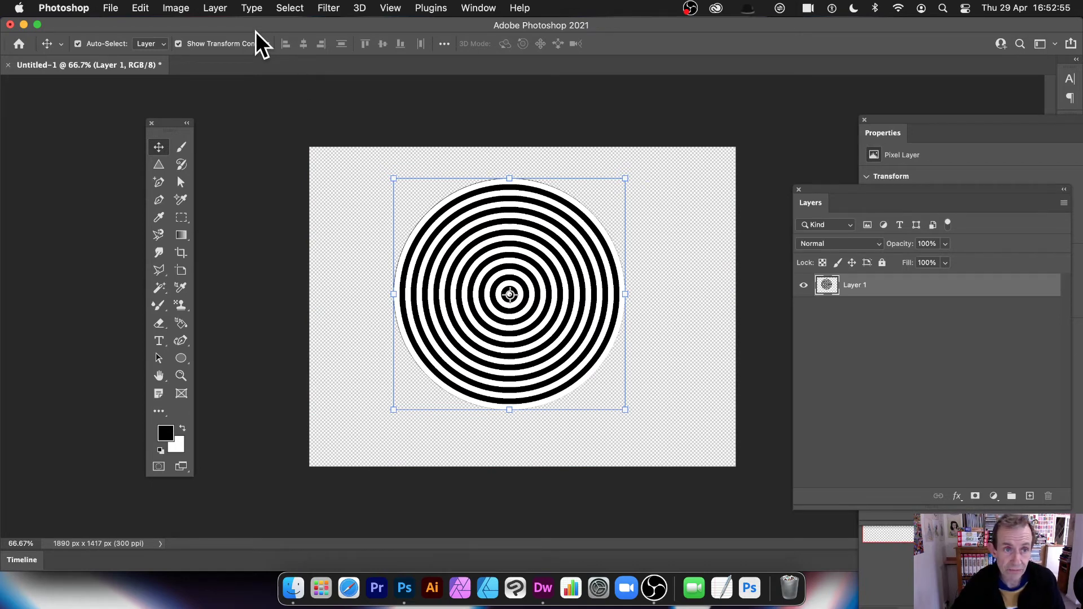
Convert Layer 1 to a smart object
left_click(227, 7)
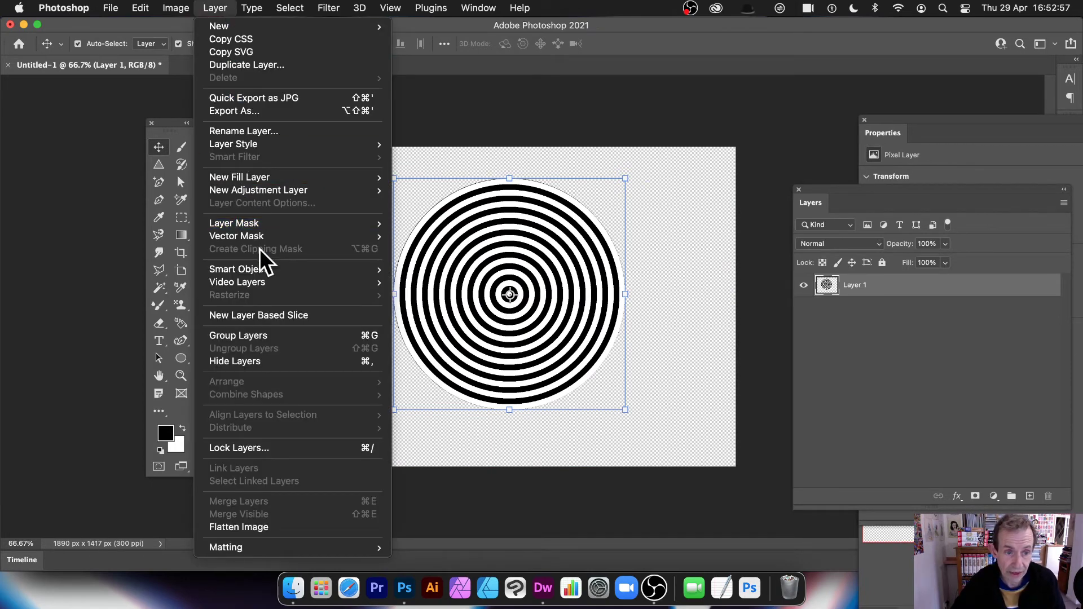
mouse_move(260, 266)
left_click(431, 270)
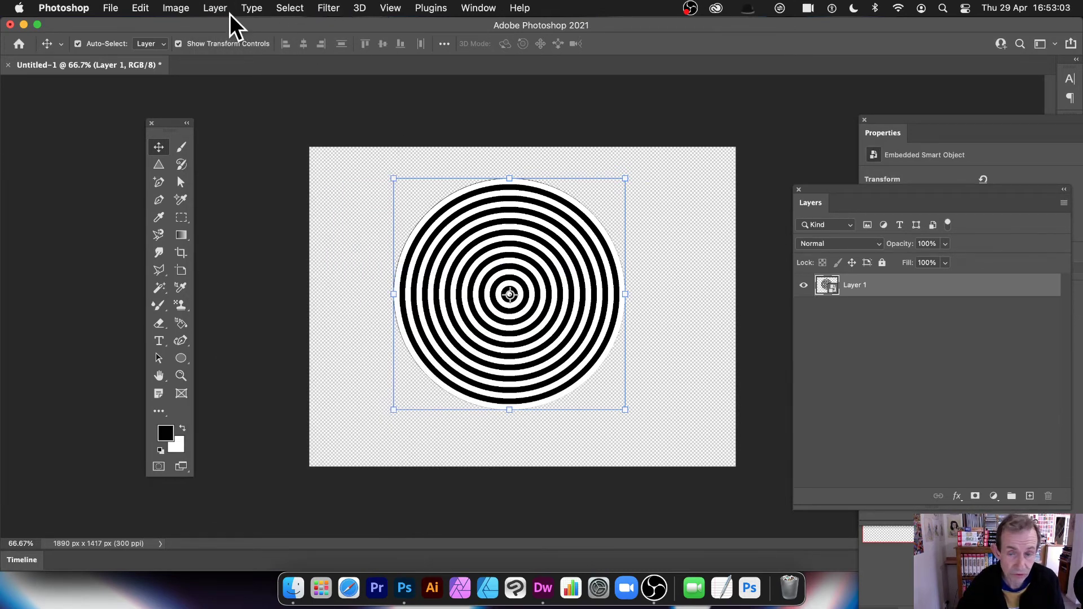
Preview the HorrorBlue and Fuji ETERNA 250D Kodak 2395 colour lookups, then cancel
left_click(329, 8)
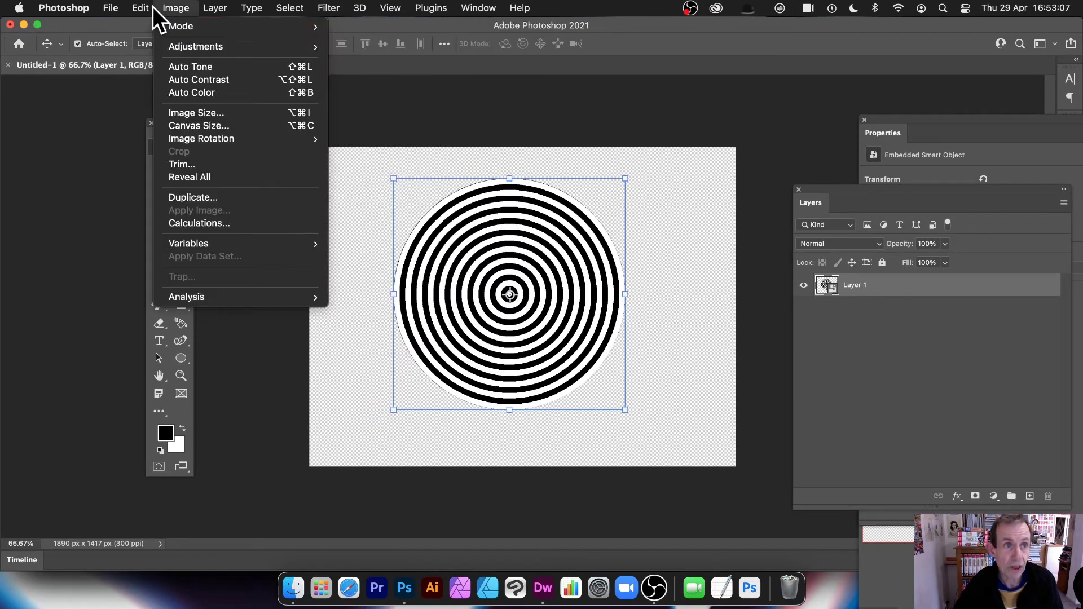
mouse_move(158, 4)
mouse_move(165, 42)
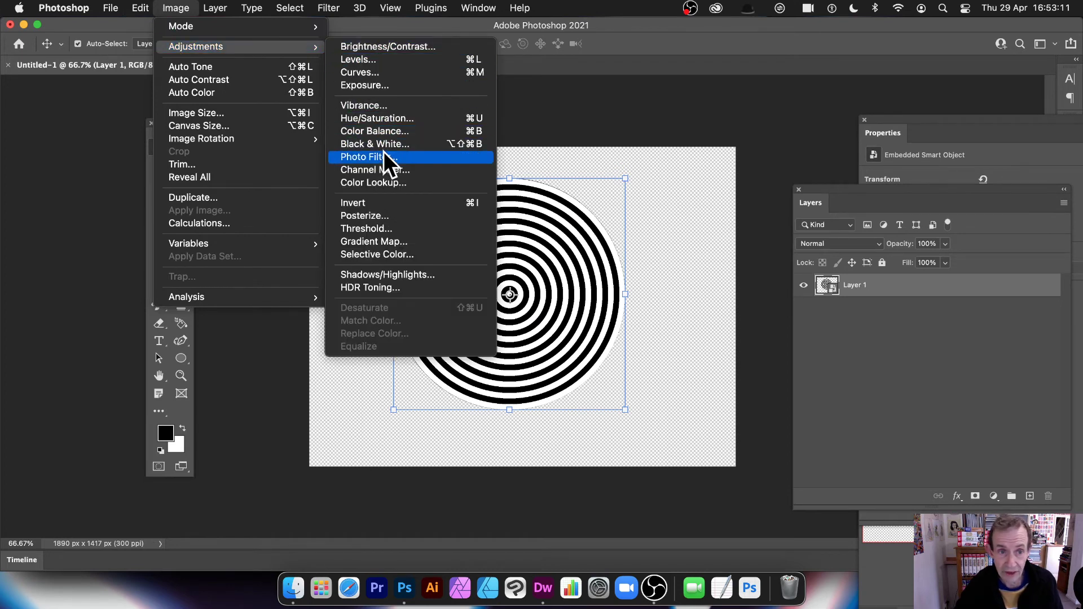
left_click(393, 185)
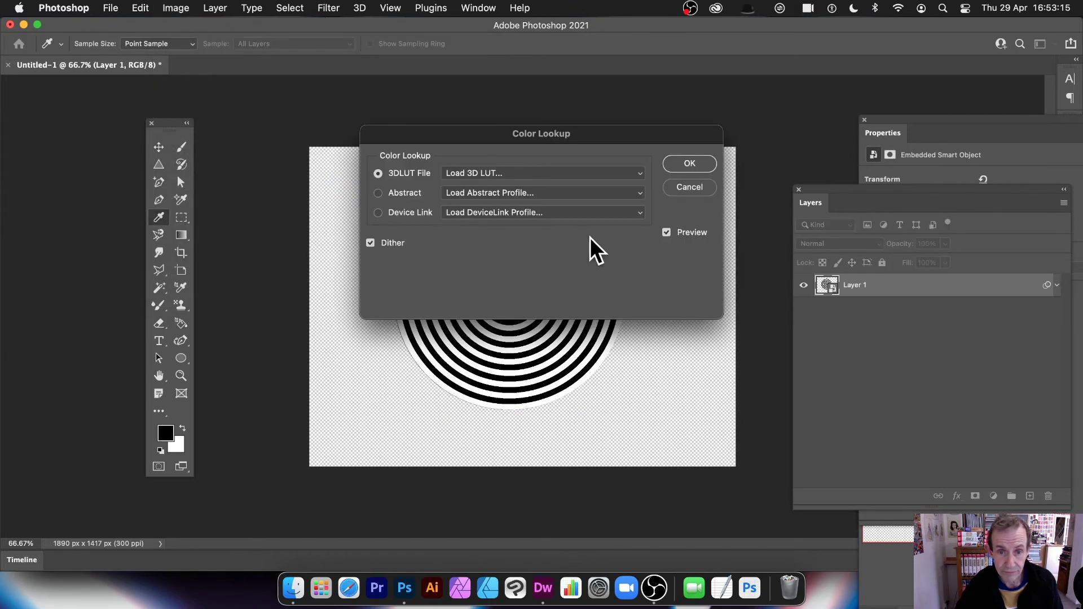
left_click(526, 180)
left_click(500, 412)
left_click_drag(474, 138, 681, 121)
left_click(682, 157)
left_click(686, 93)
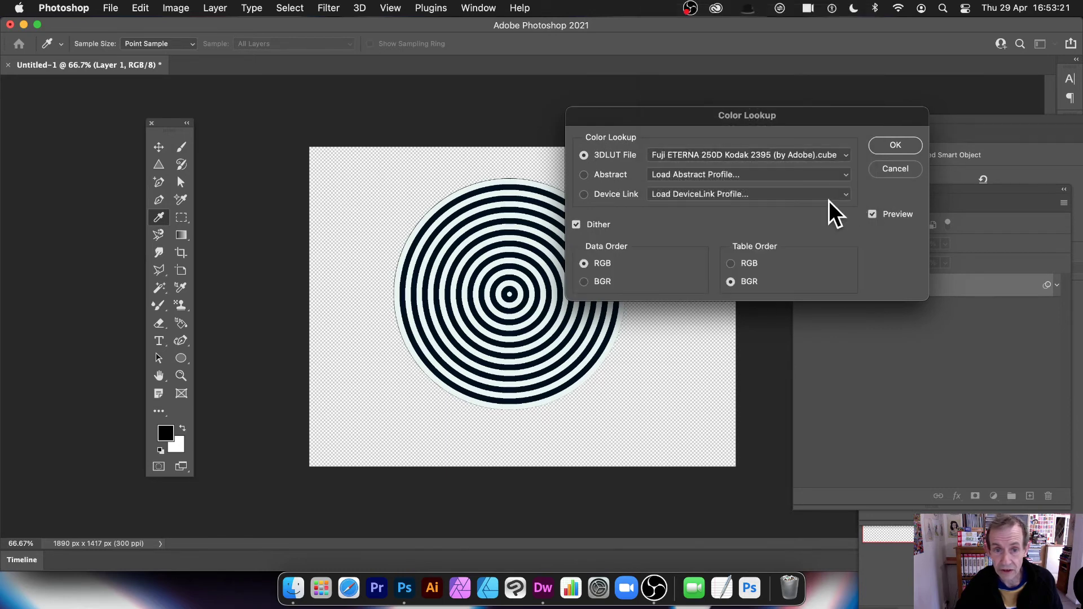
left_click(894, 170)
Colourise the ring disc with Hue/Saturation, raising saturation and darkening the lightness
left_click(182, 8)
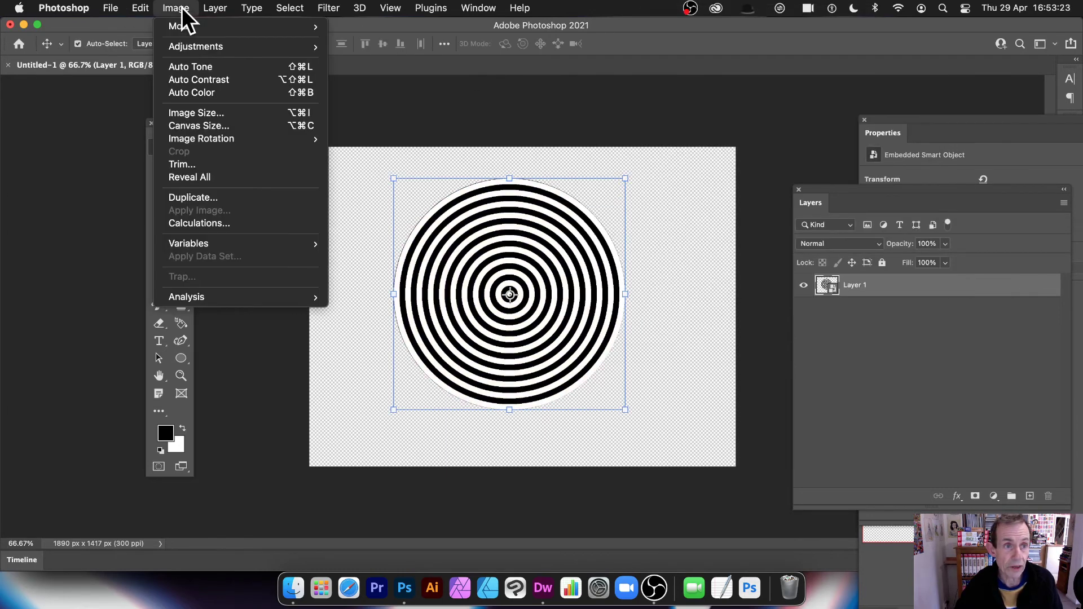
mouse_move(187, 46)
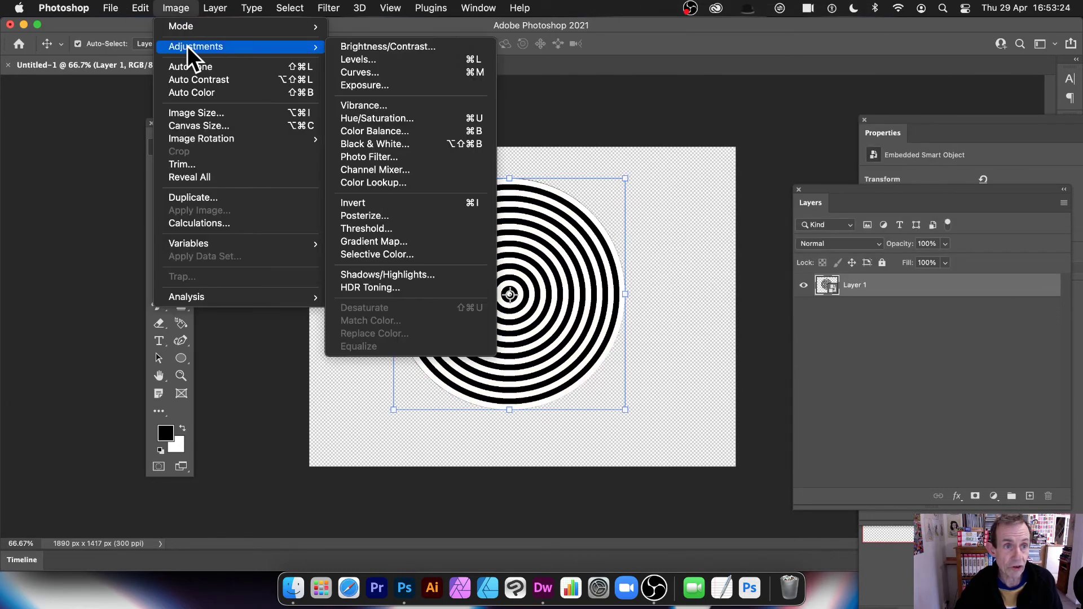
left_click(443, 119)
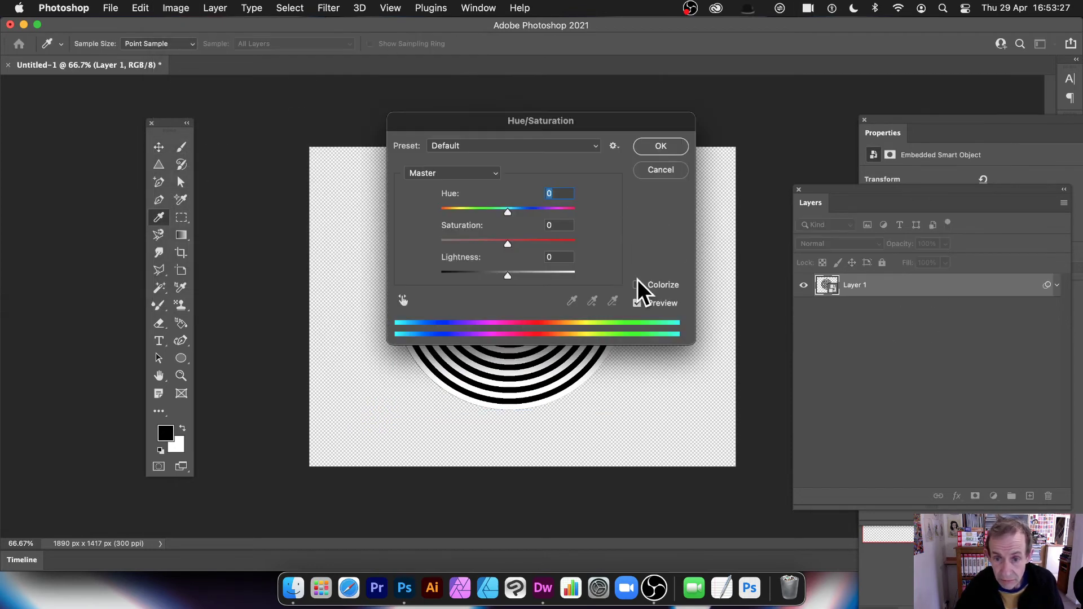
left_click(638, 285)
left_click_drag(567, 130, 798, 152)
left_click_drag(765, 268, 704, 296)
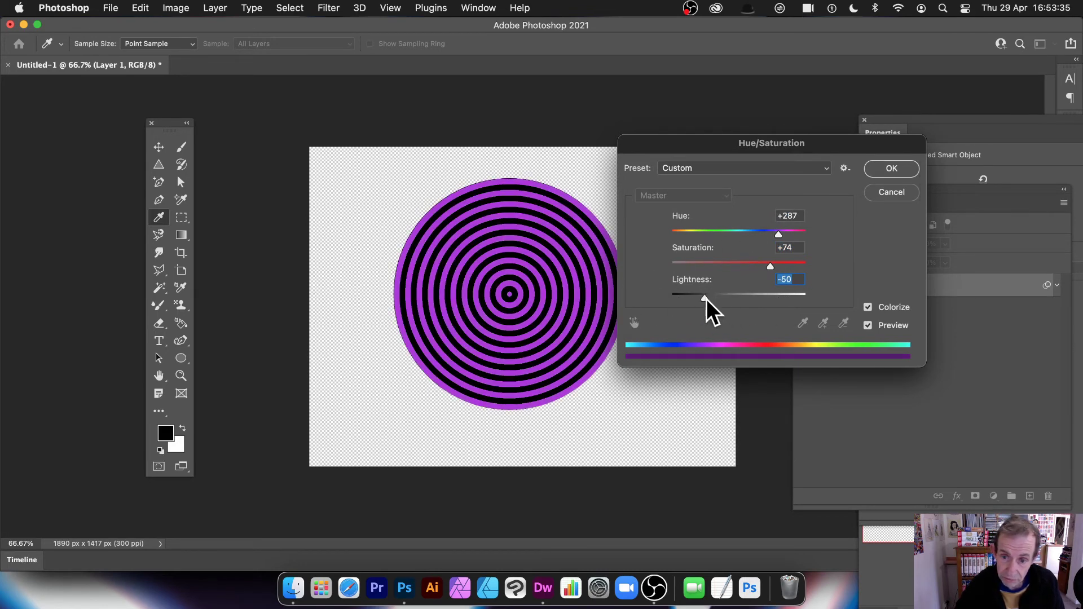
left_click_drag(707, 299, 699, 299)
Fine-tune saturation, shift the hue to yellow-green, apply, and move the disc to the top-left
left_click(771, 267)
left_click_drag(770, 266, 768, 266)
left_click_drag(781, 227, 696, 233)
left_click(891, 169)
key("v")
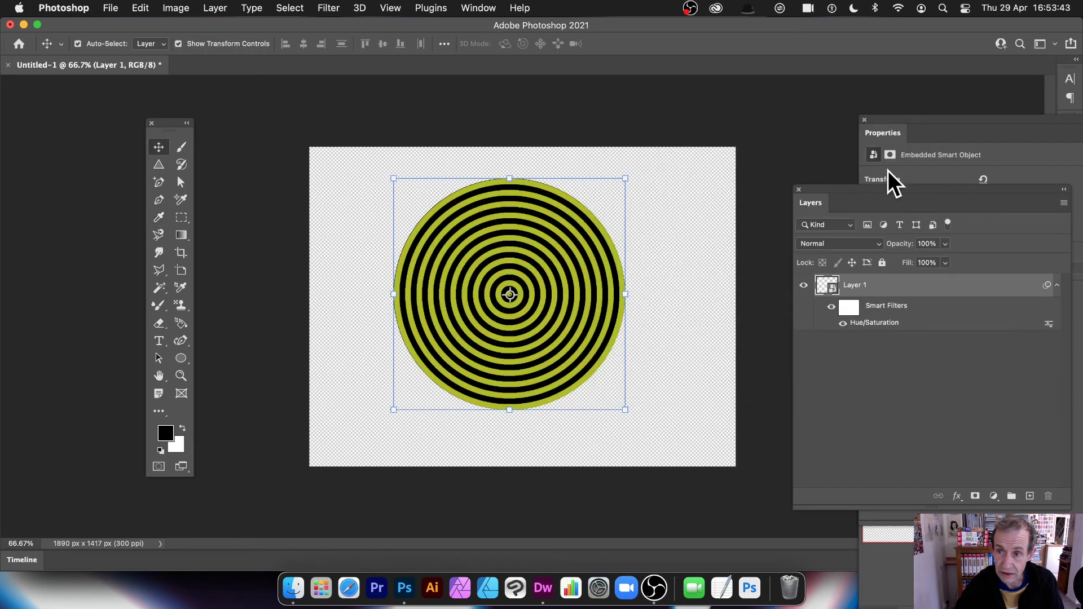
left_click_drag(536, 241, 573, 269)
Turn the copy blue with a Hue/Saturation hue of -119 and nudge it up slightly
left_click(164, 6)
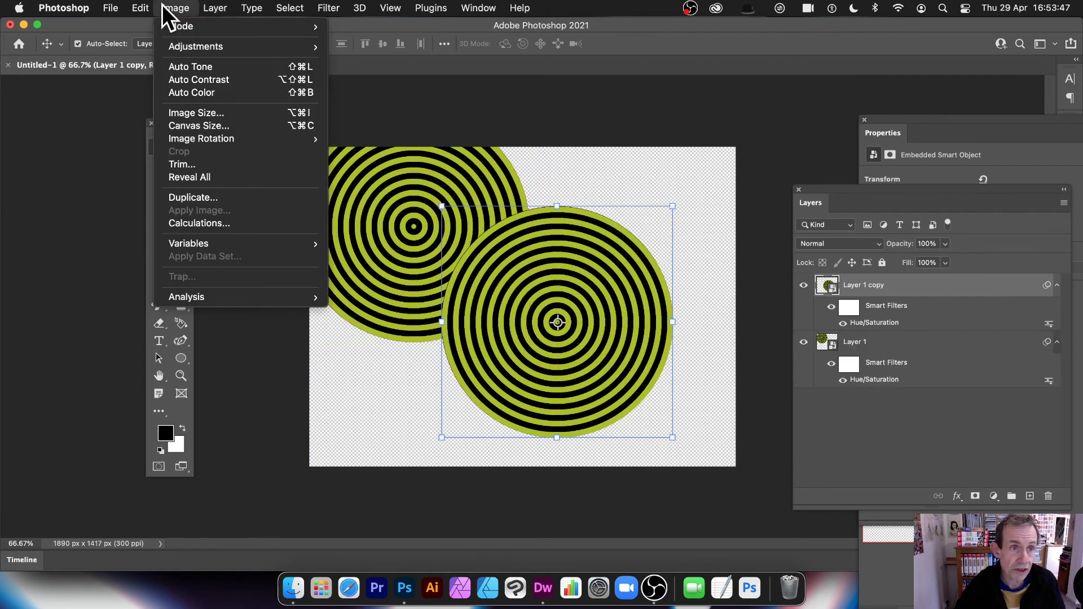
mouse_move(174, 45)
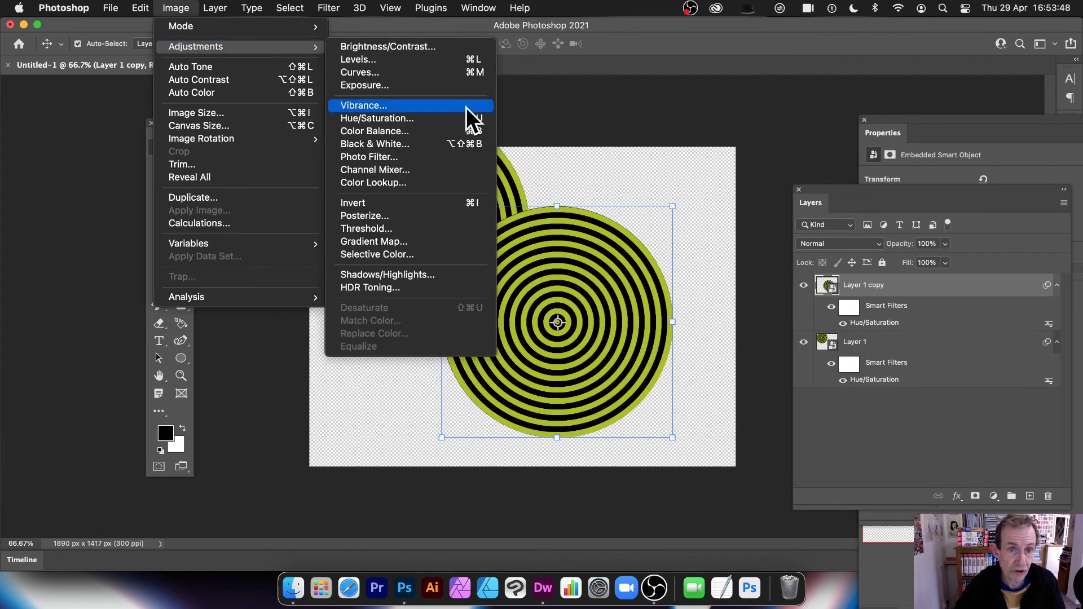
left_click(379, 118)
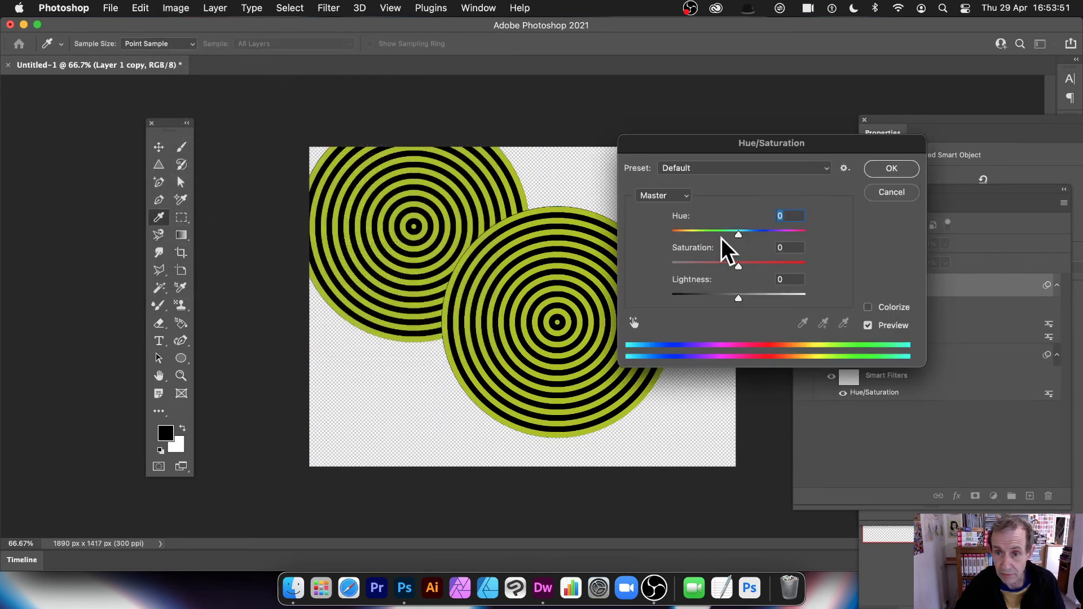
left_click_drag(728, 232, 791, 233)
left_click(891, 169)
left_click_drag(570, 259, 569, 245)
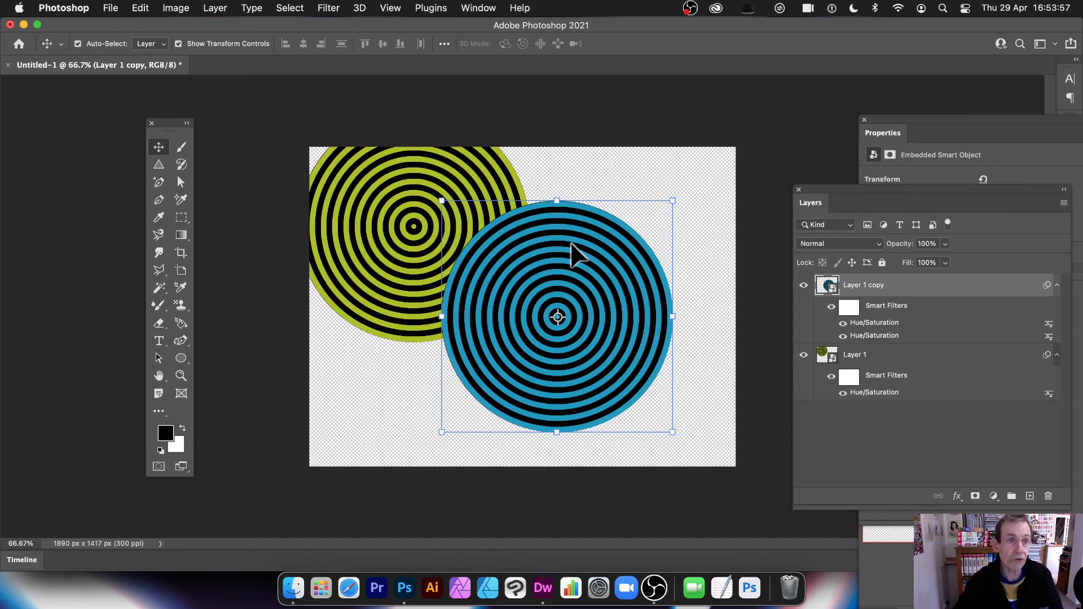
Warp the blue disc into a curved blob by bending its top edge down, and commit
left_click(141, 8)
mouse_move(182, 321)
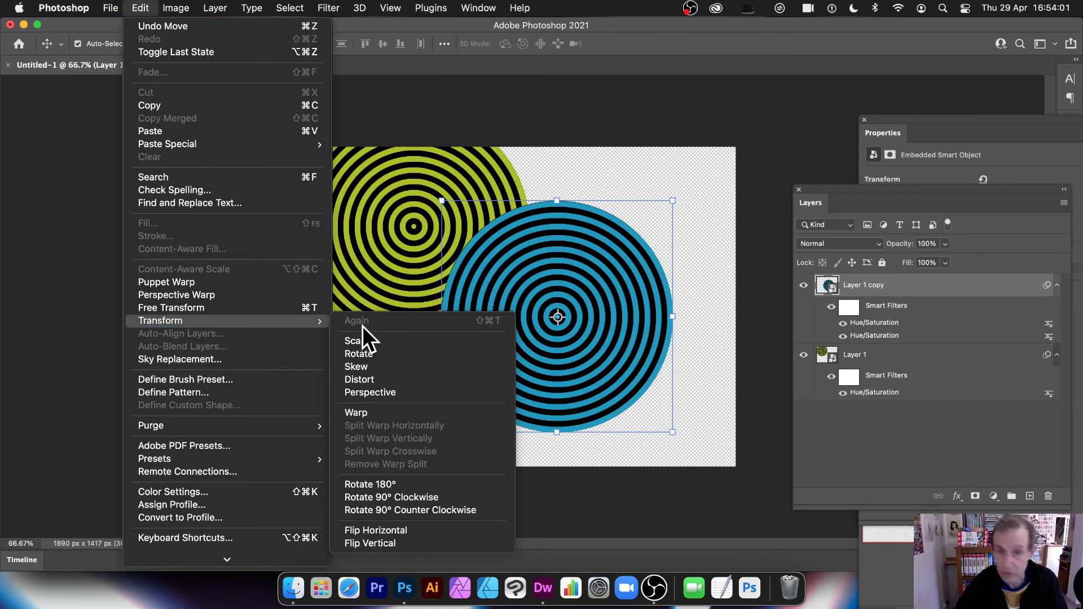
left_click(371, 412)
left_click_drag(522, 204, 521, 372)
left_click_drag(675, 201, 678, 203)
left_click(643, 43)
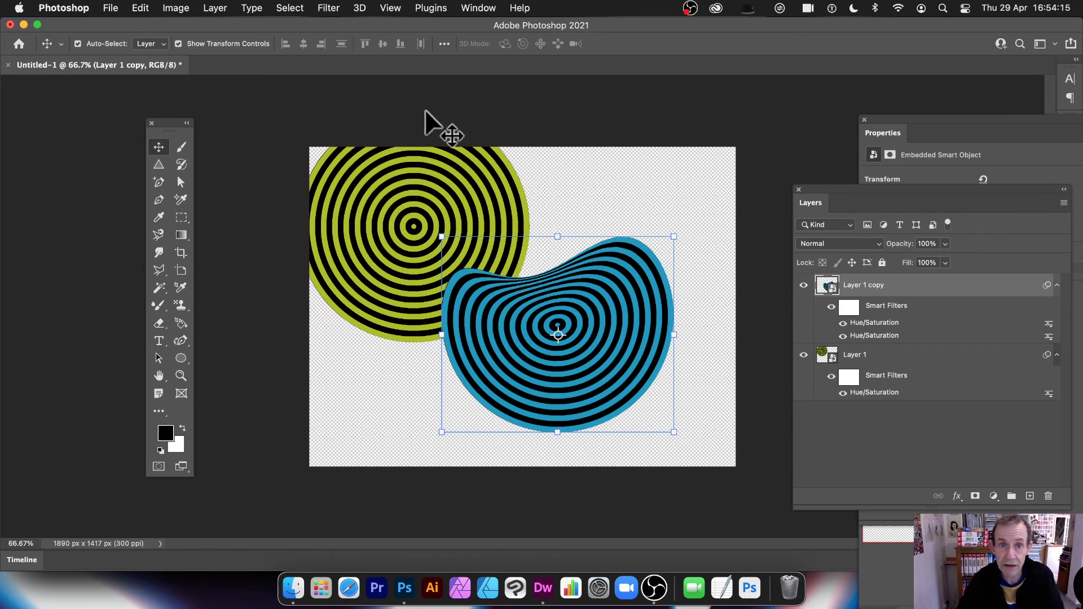
Shift the yellow-green disc down and right inside the canvas, then open the Window menu
left_click(411, 223)
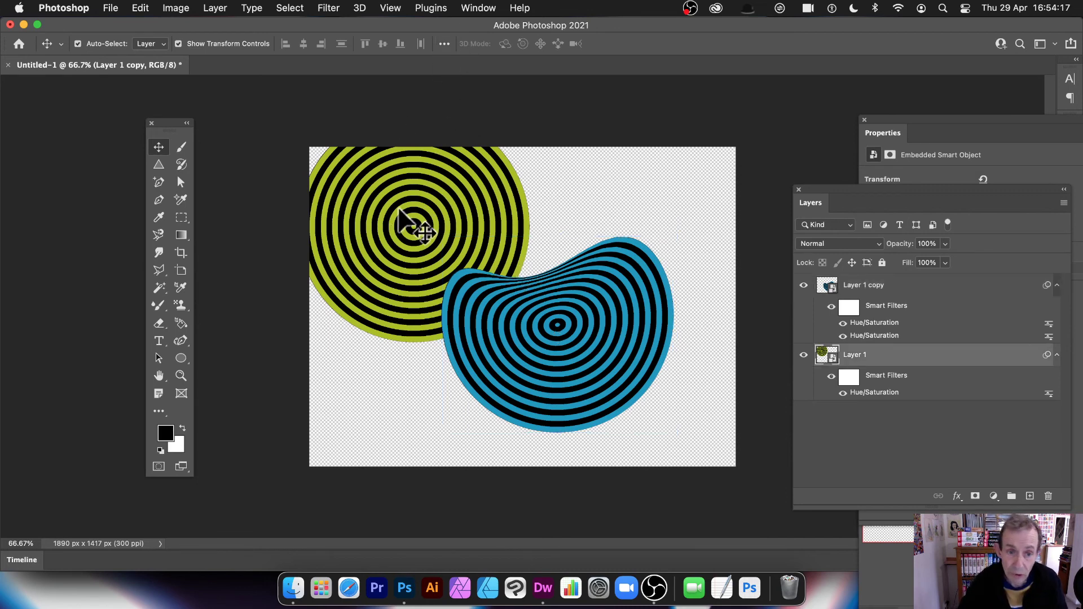
left_click_drag(382, 162, 415, 204)
left_click(479, 8)
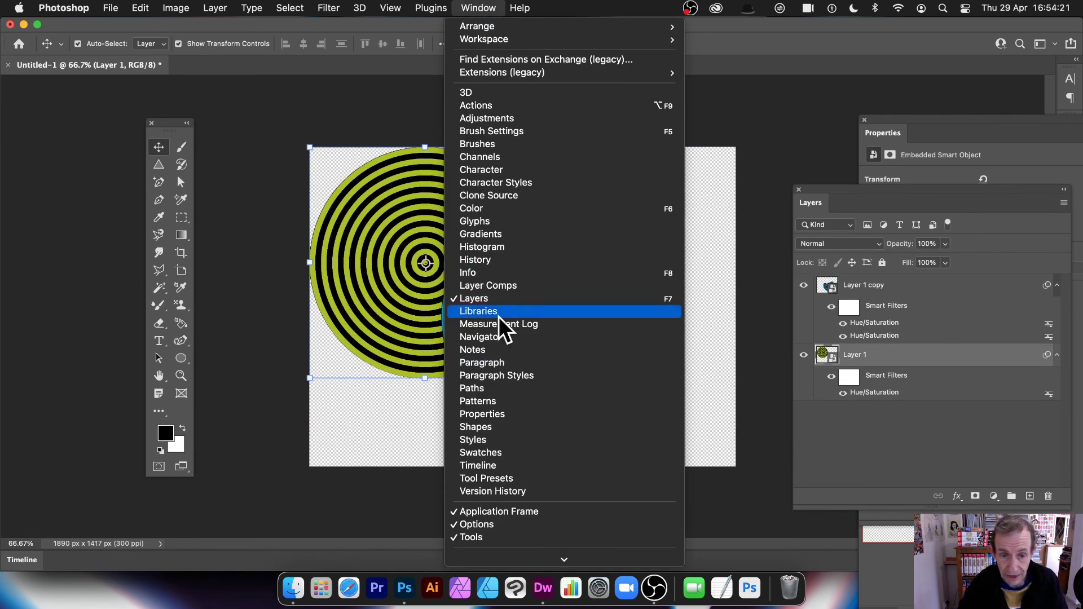